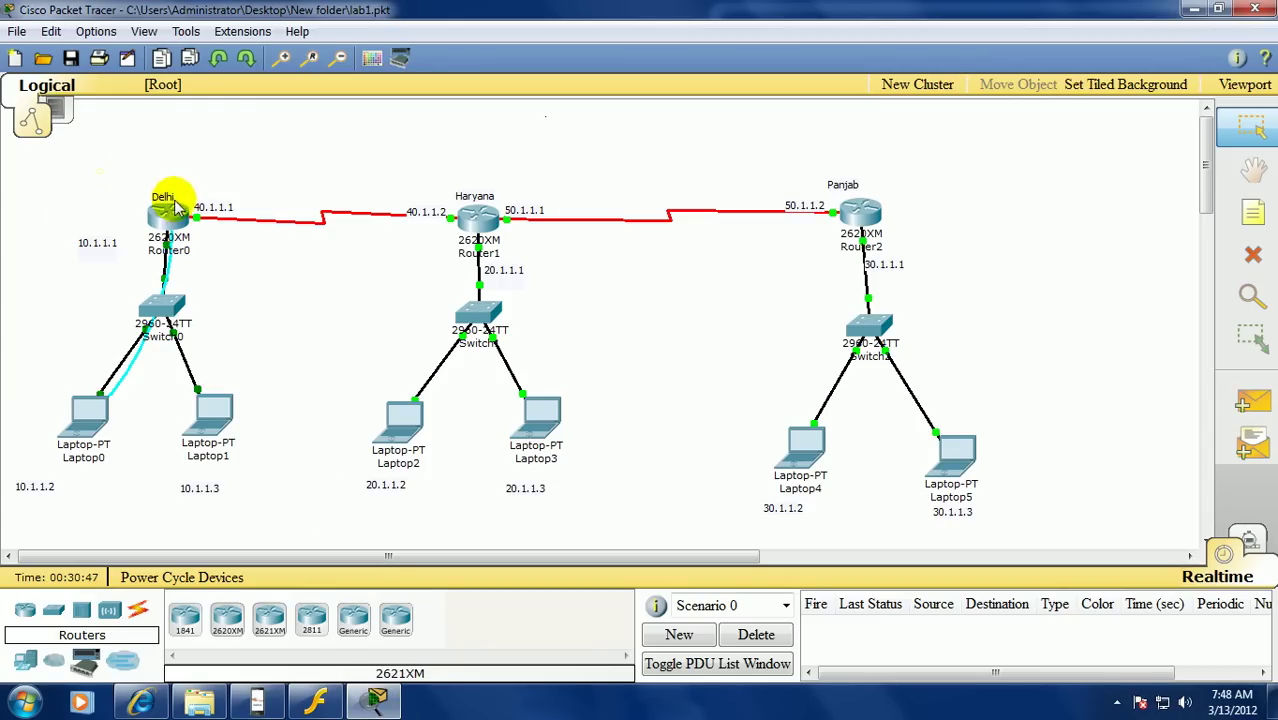
mouse_move(170, 237)
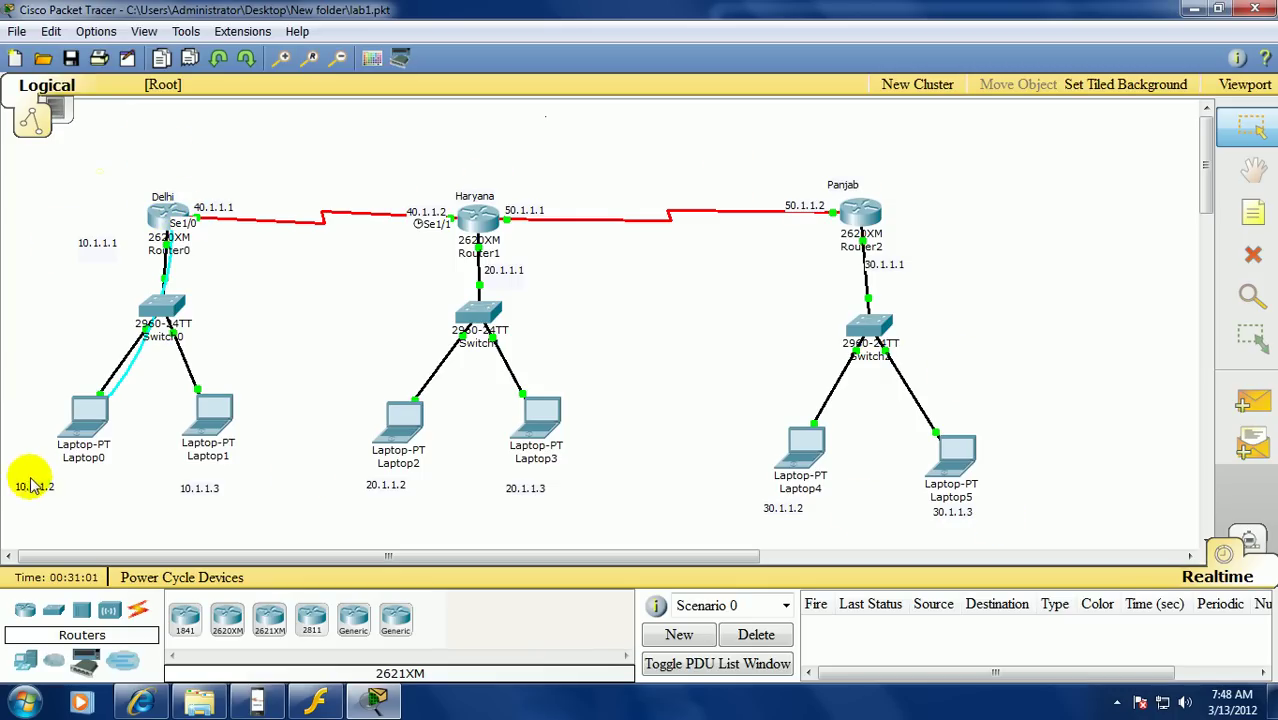
left_click(169, 220)
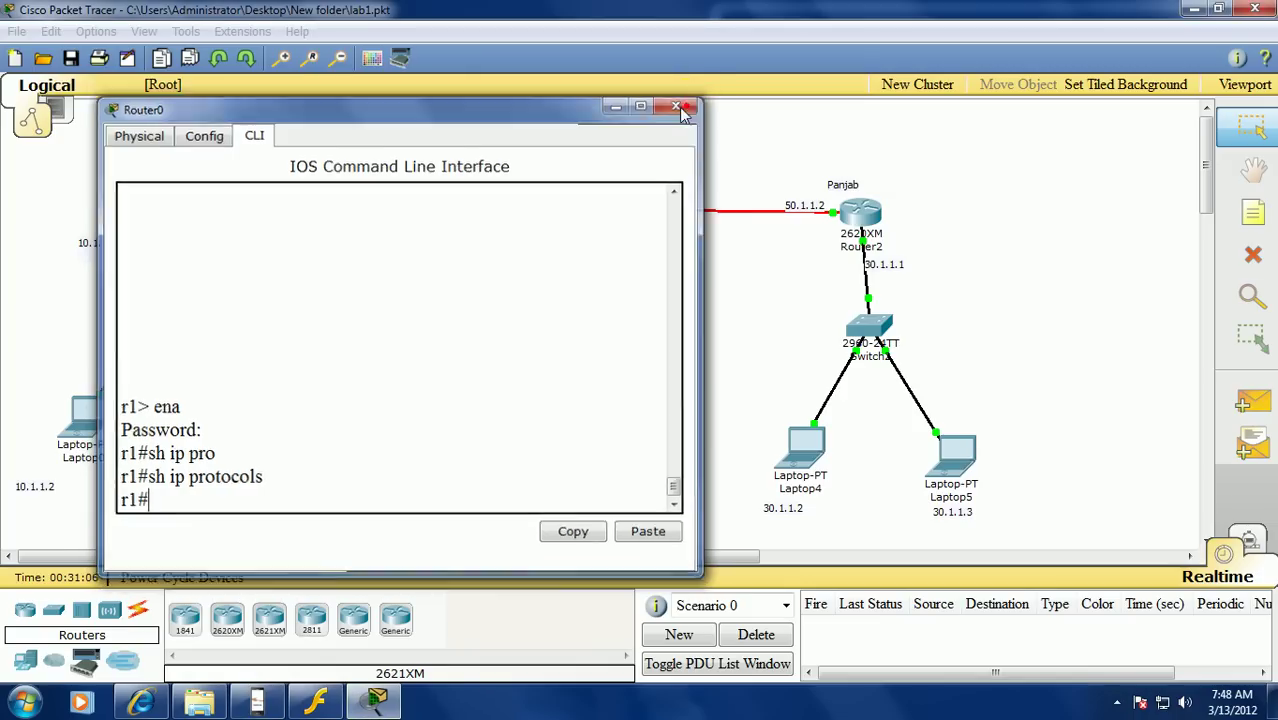
left_click(677, 108)
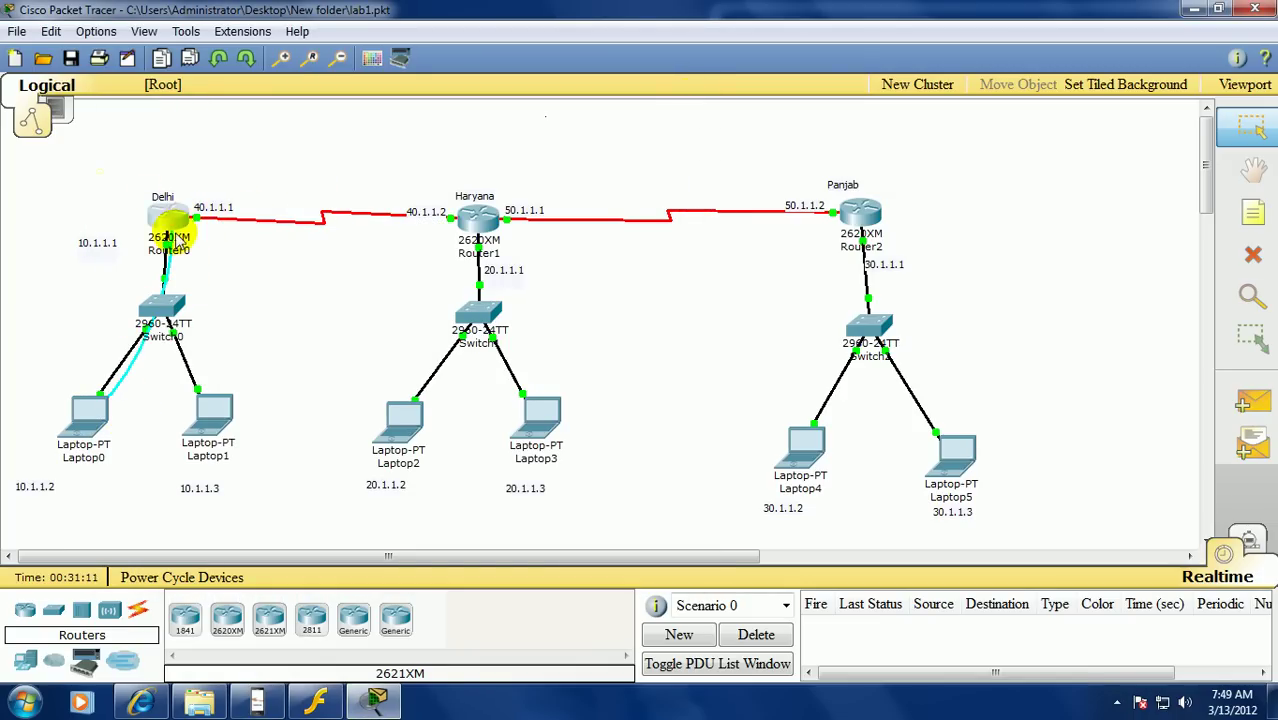
Open the Delhi router's command line and display its routing table with "sh ip route"
mouse_move(177, 206)
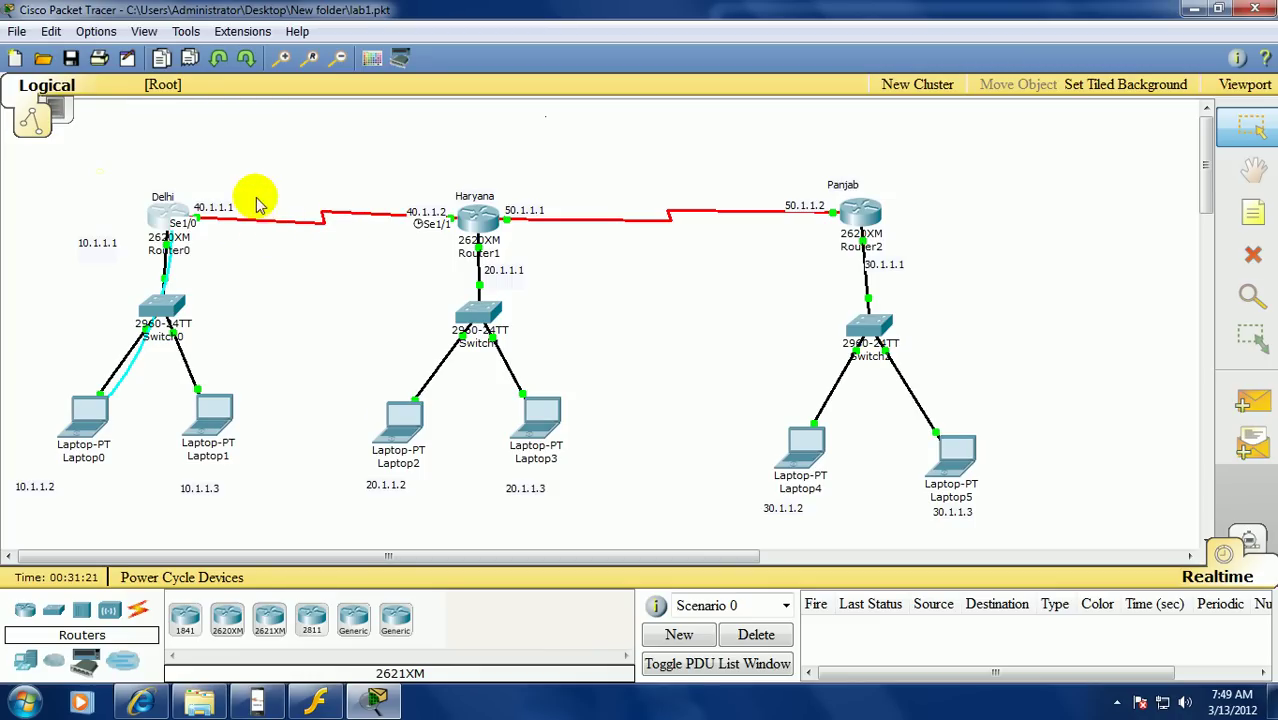
left_click(170, 212)
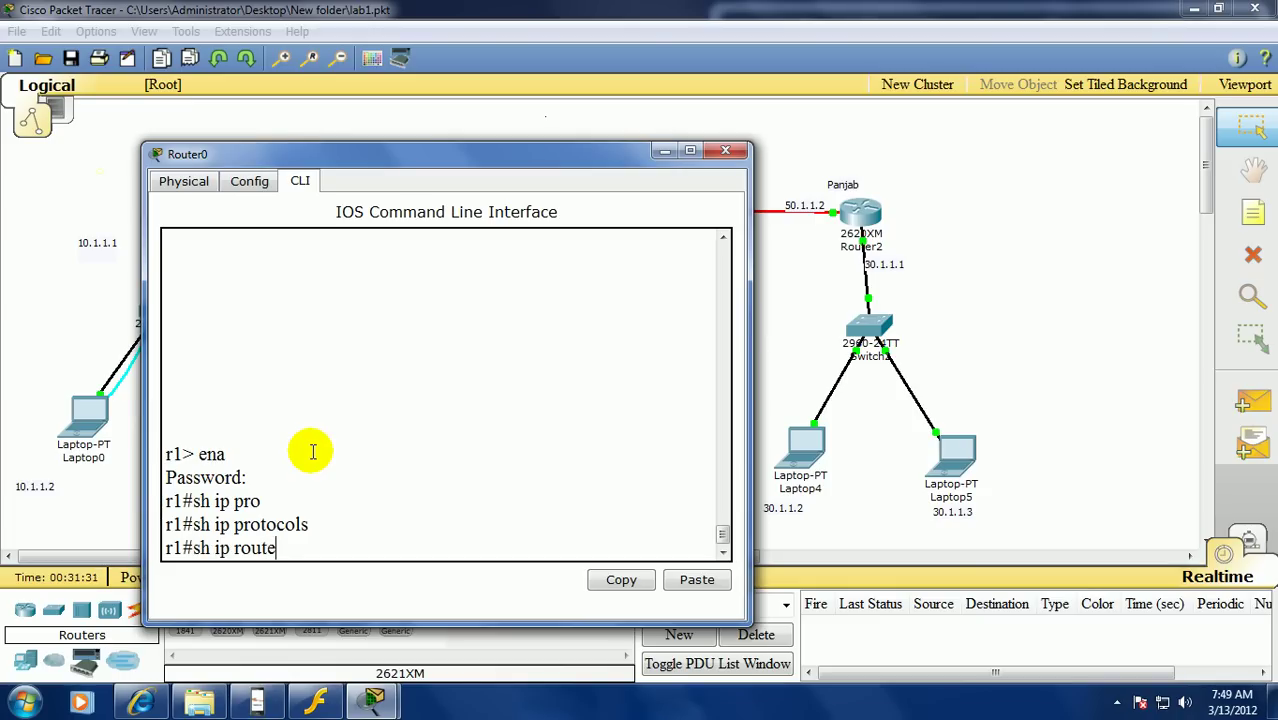
key("Return")
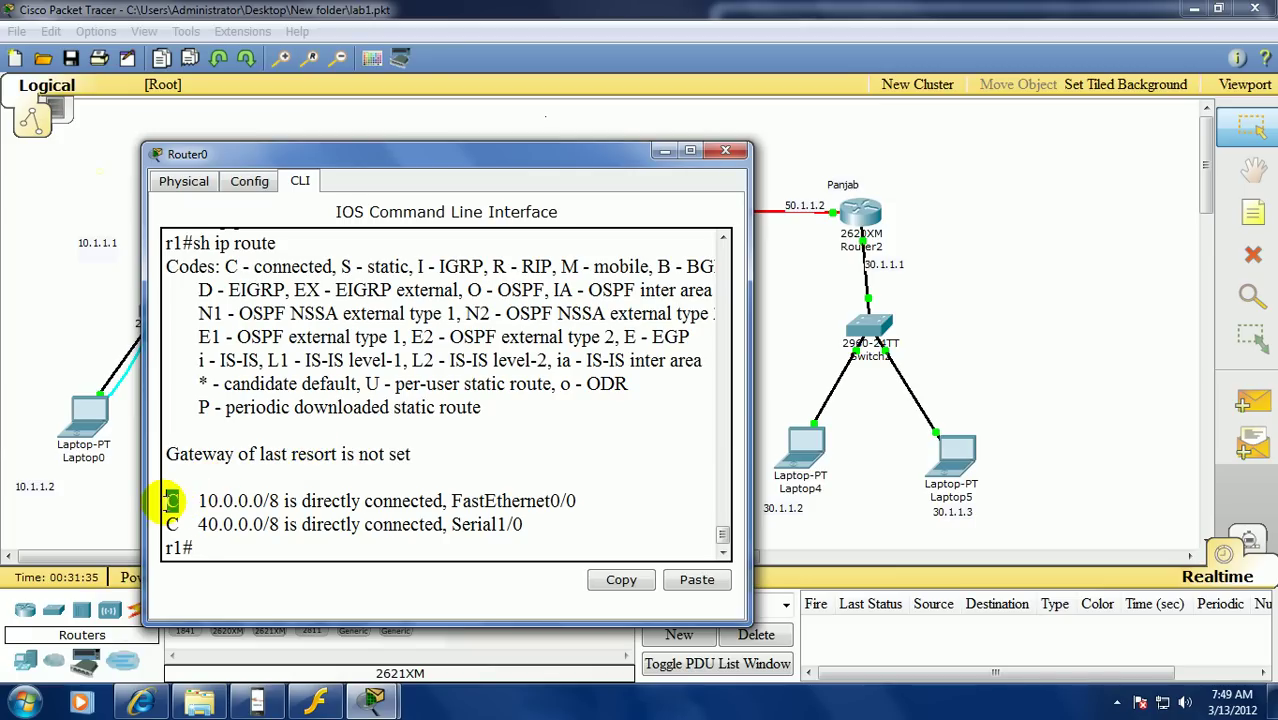
Examine the routing table's connected code, network addresses and exit interfaces, and close the Delhi router's window
left_click_drag(372, 153, 590, 130)
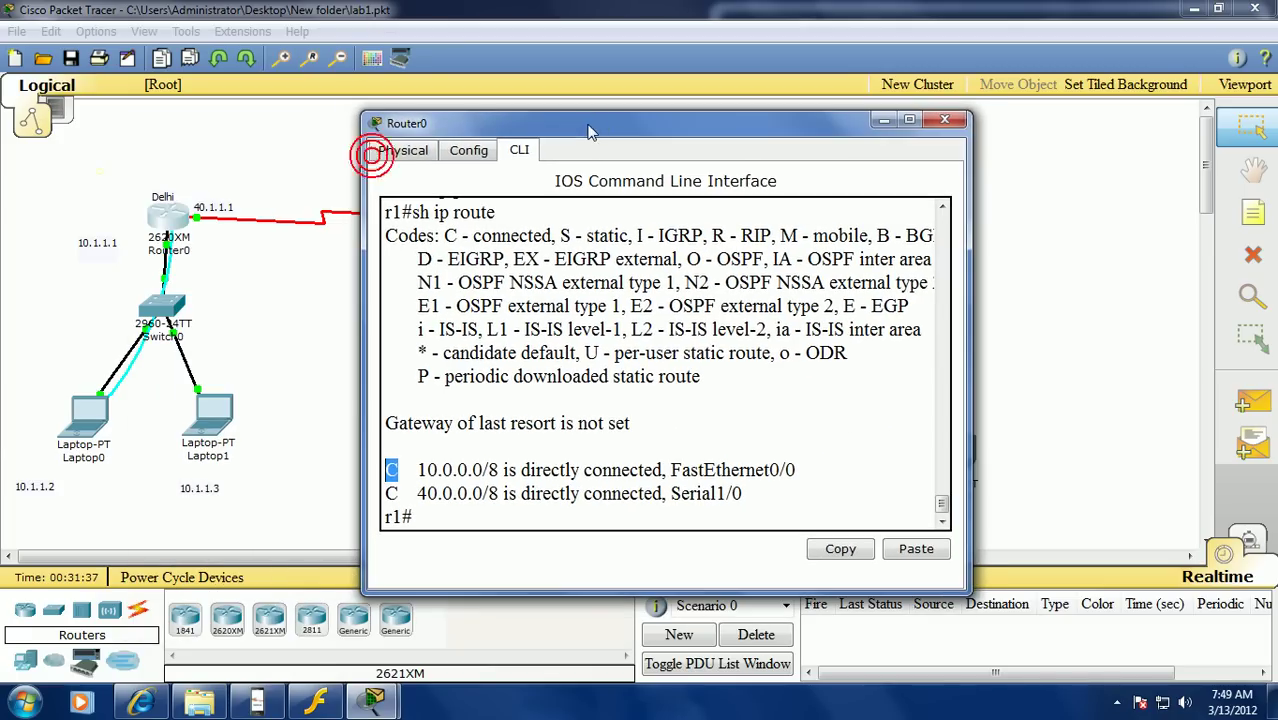
left_click_drag(468, 235, 486, 235)
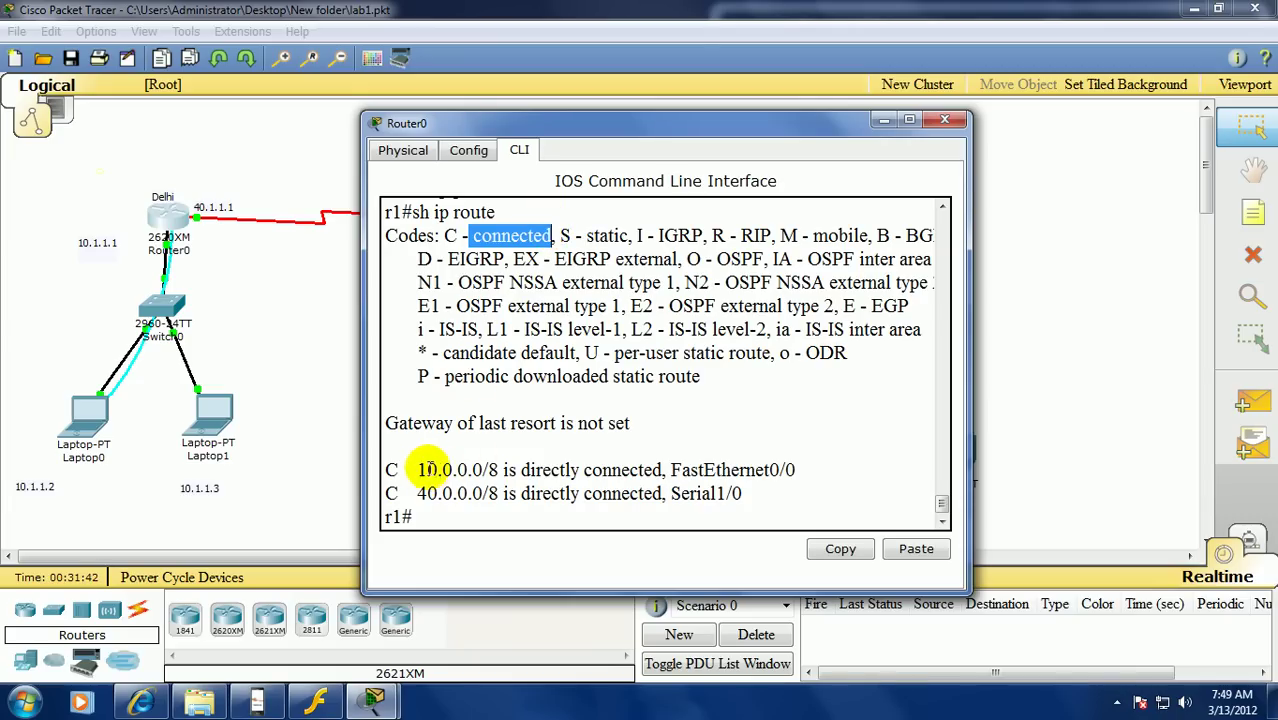
left_click_drag(417, 469, 506, 465)
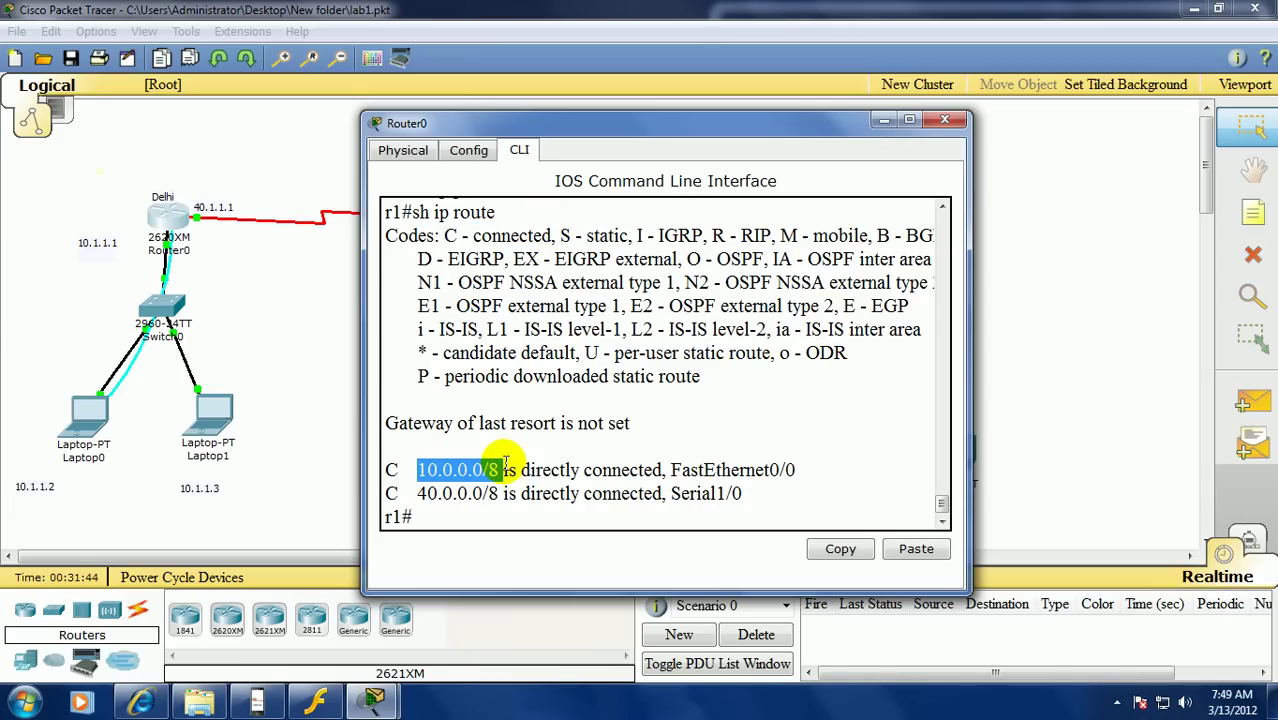
left_click_drag(411, 494, 537, 510)
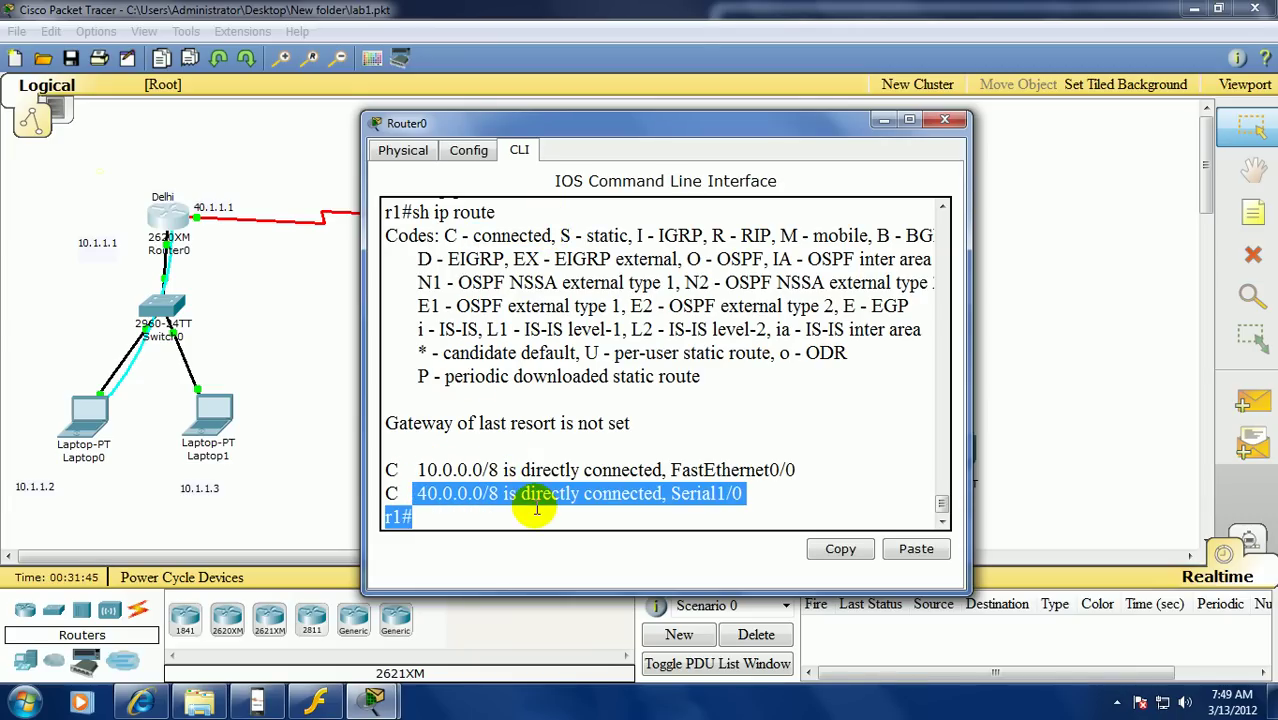
left_click(436, 469)
left_click_drag(790, 469, 671, 469)
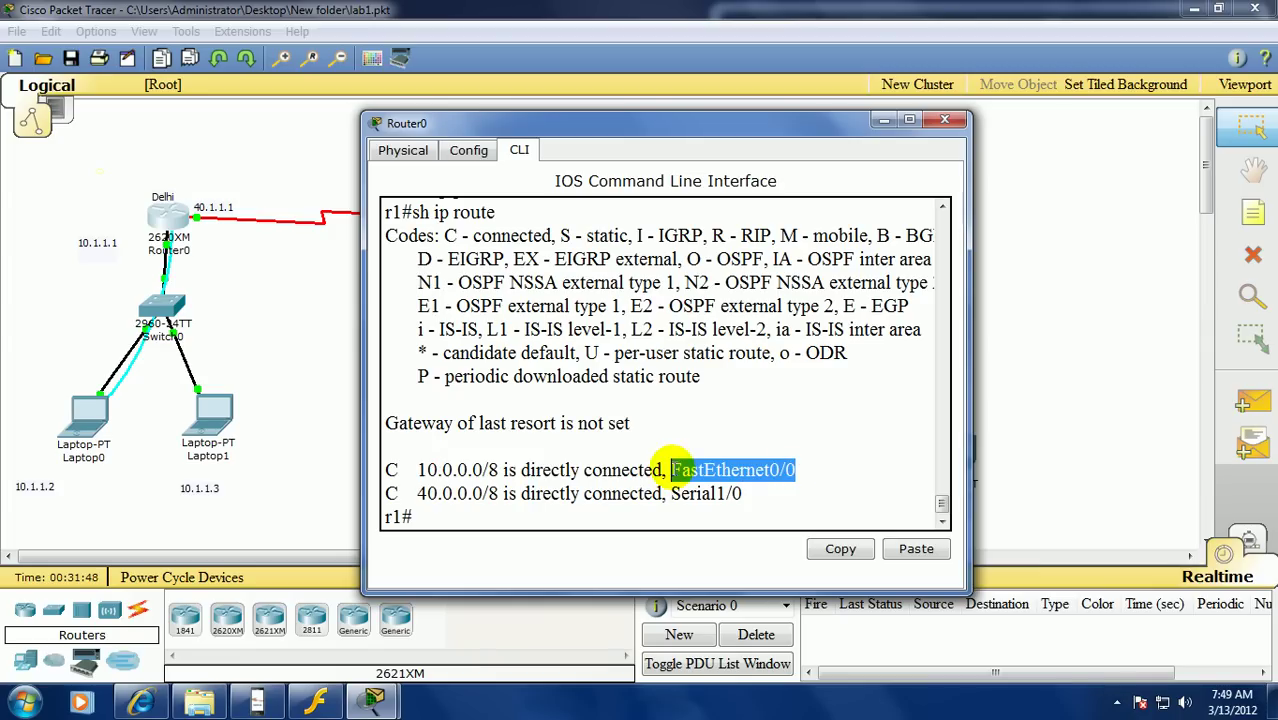
left_click(427, 495)
left_click_drag(743, 494, 643, 497)
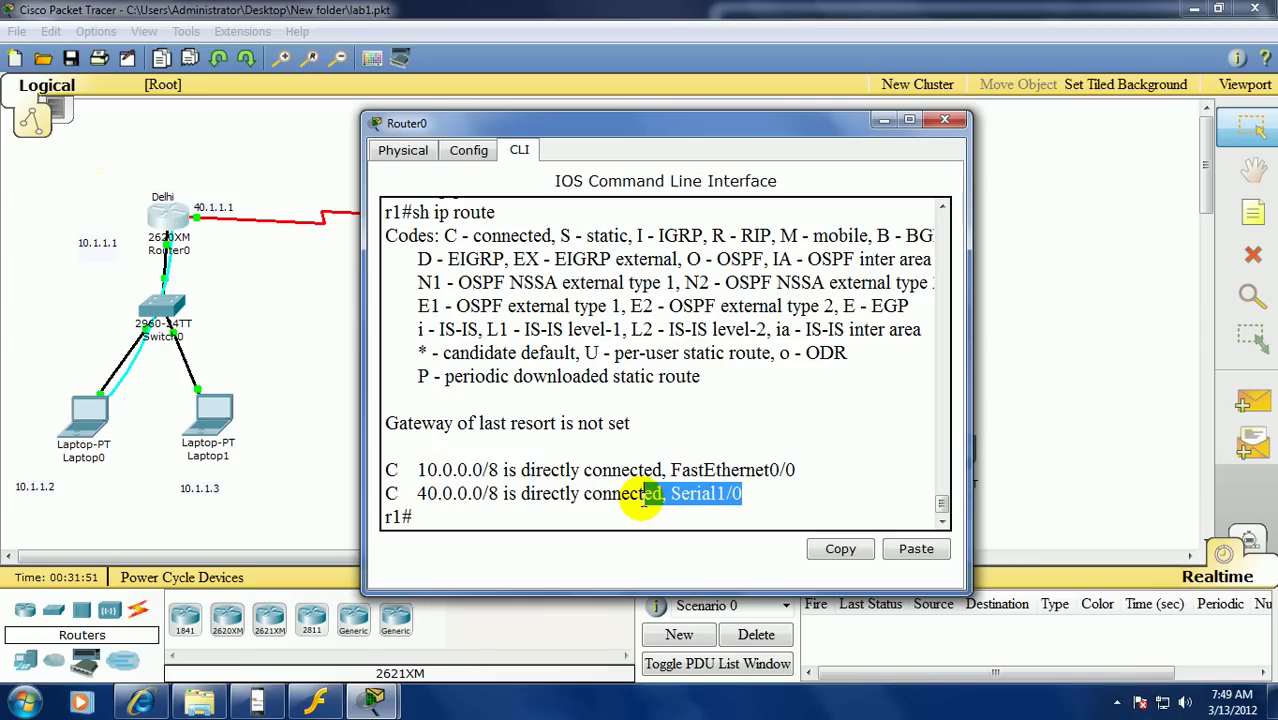
left_click(944, 122)
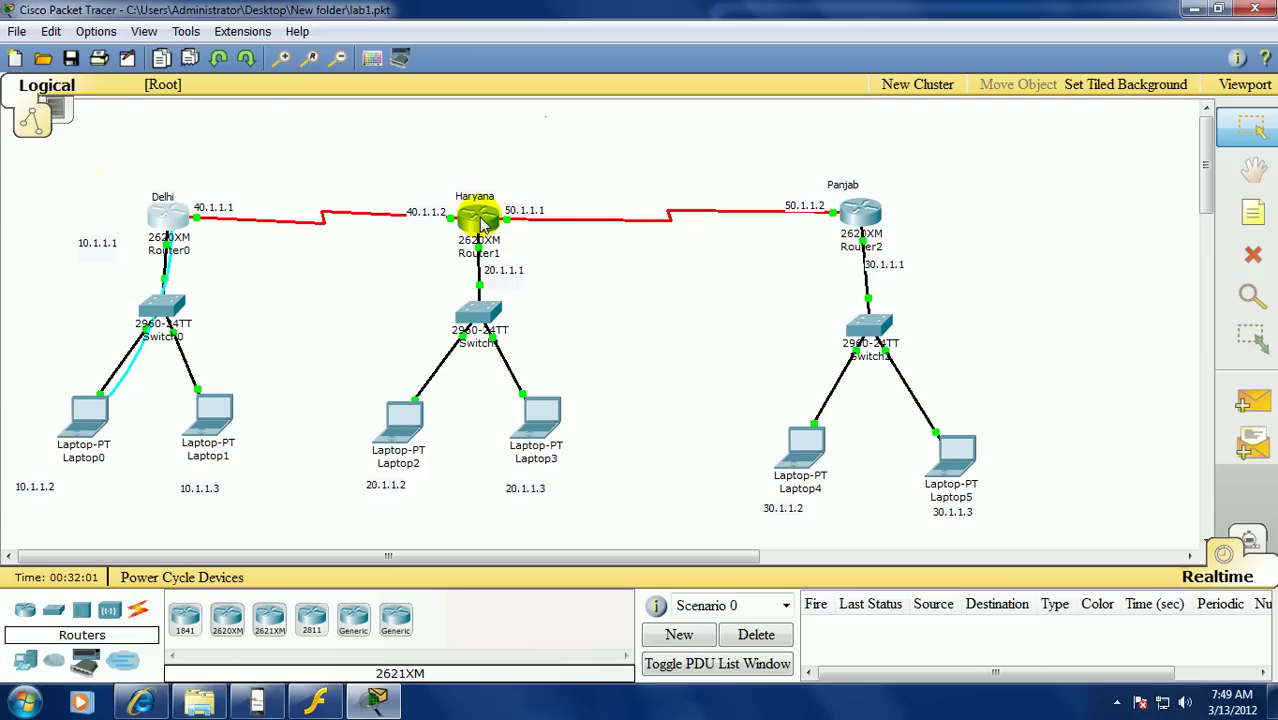
Examine the interface addresses and links of the Haryana, Panjab and Delhi routers to determine which networks each one is not connected to
mouse_move(484, 225)
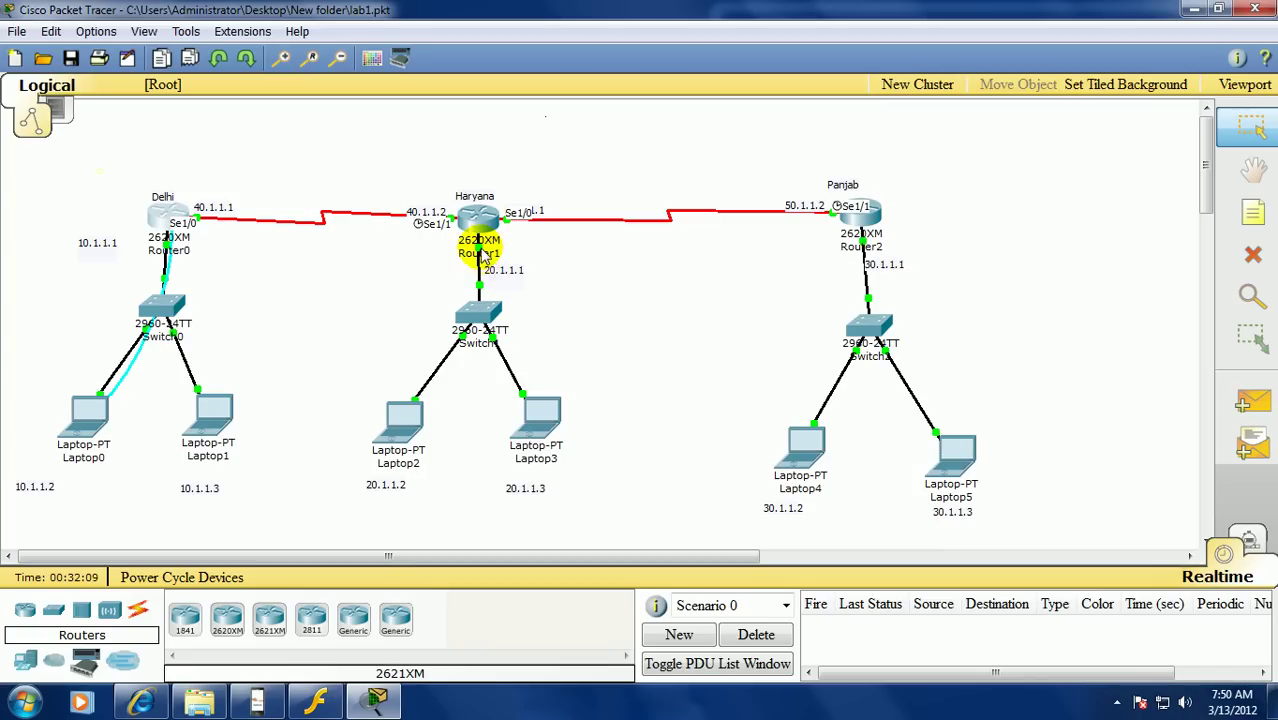
mouse_move(483, 252)
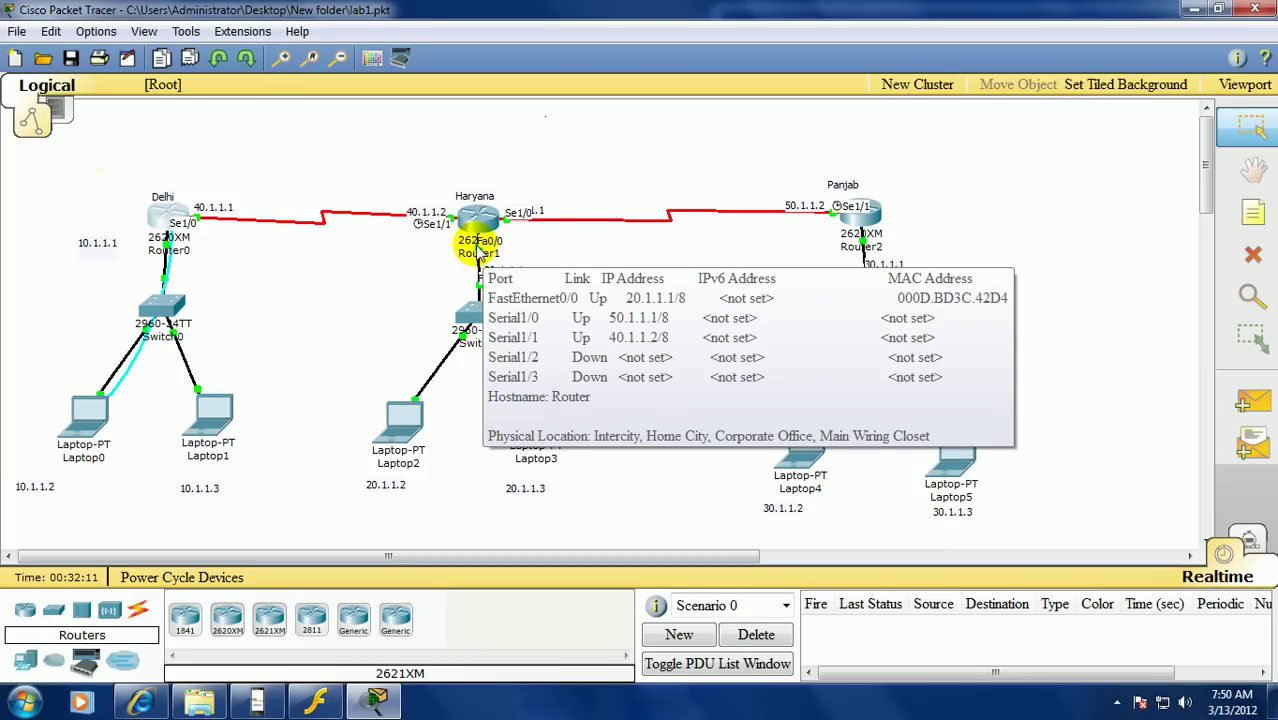
mouse_move(861, 209)
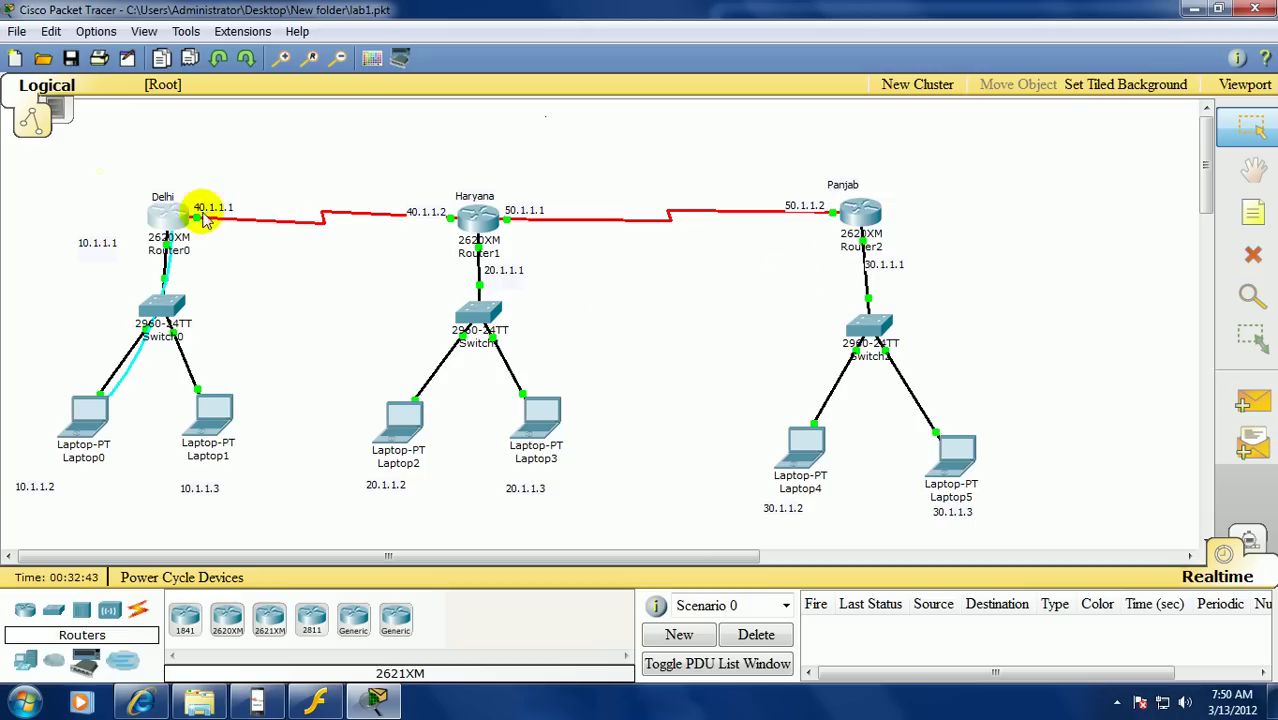
mouse_move(170, 228)
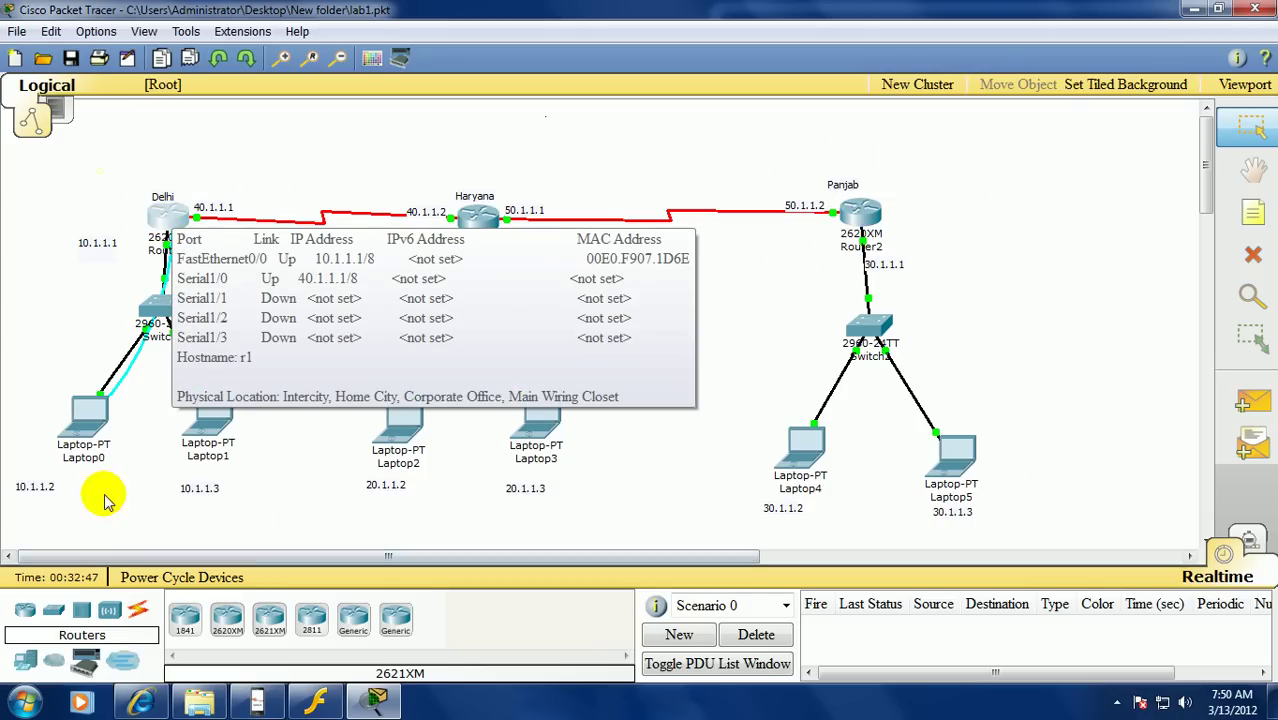
mouse_move(308, 216)
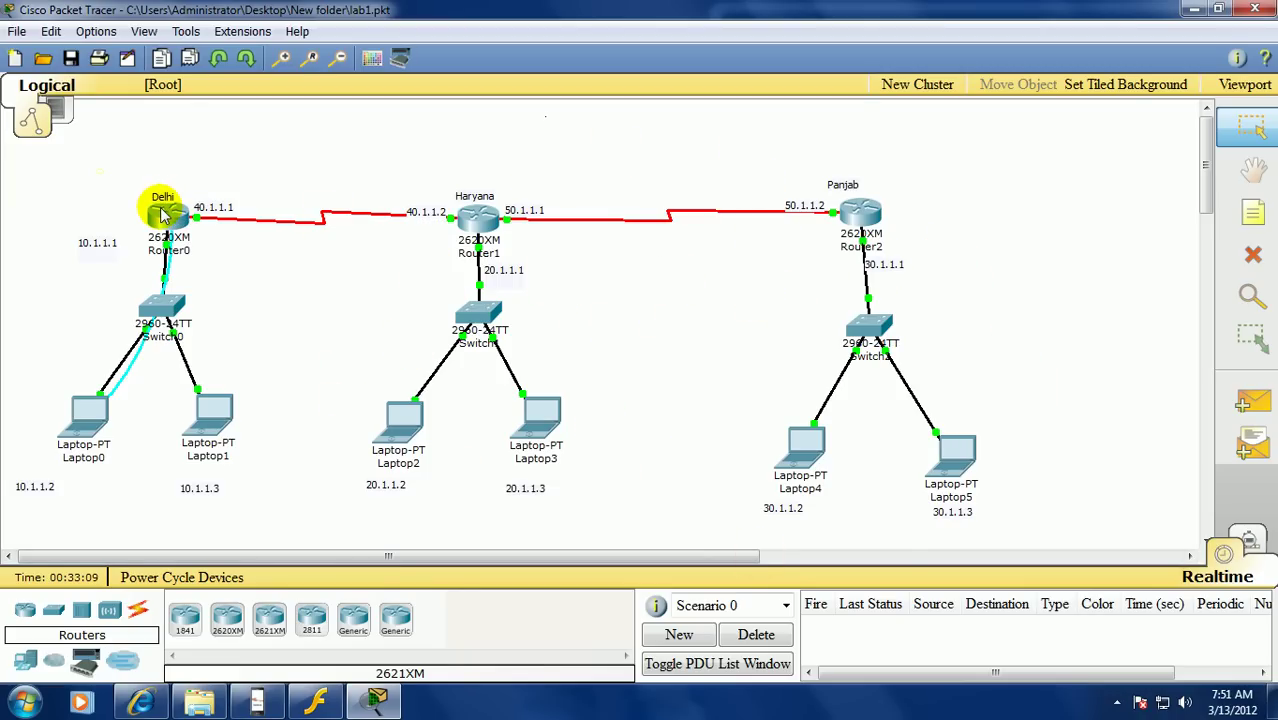
mouse_move(499, 280)
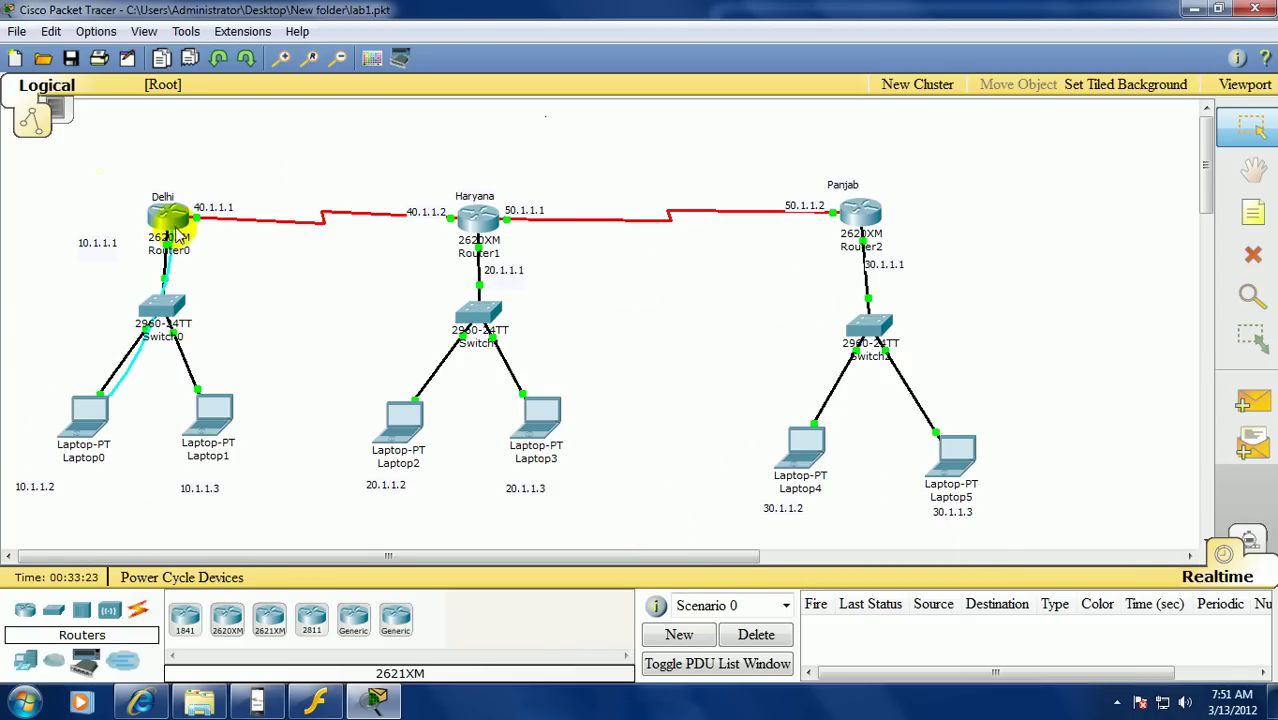
mouse_move(811, 434)
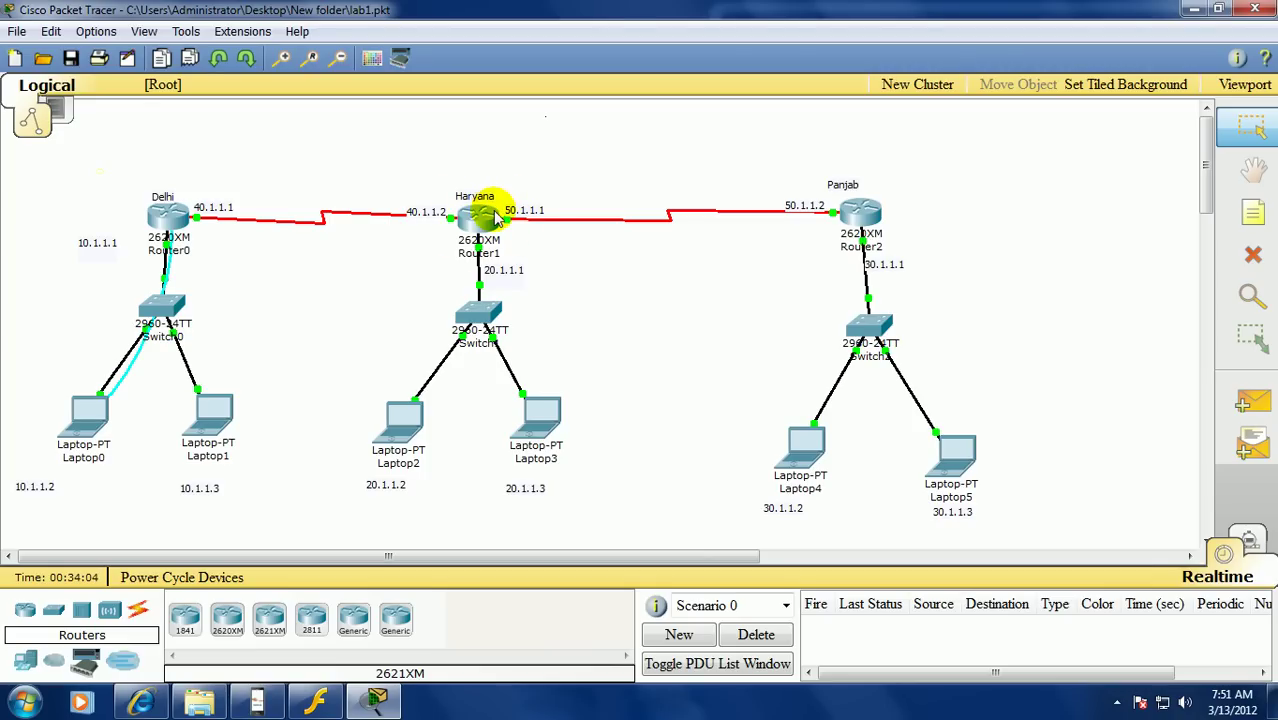
mouse_move(497, 217)
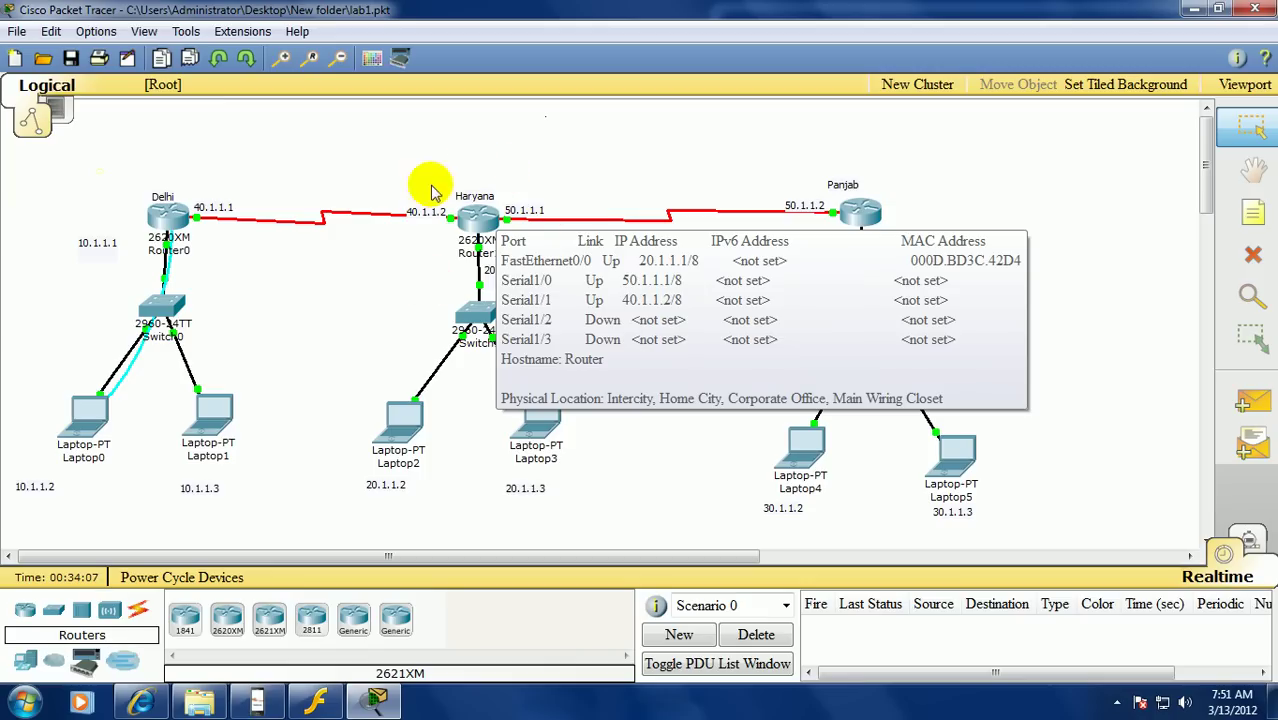
left_click(477, 226)
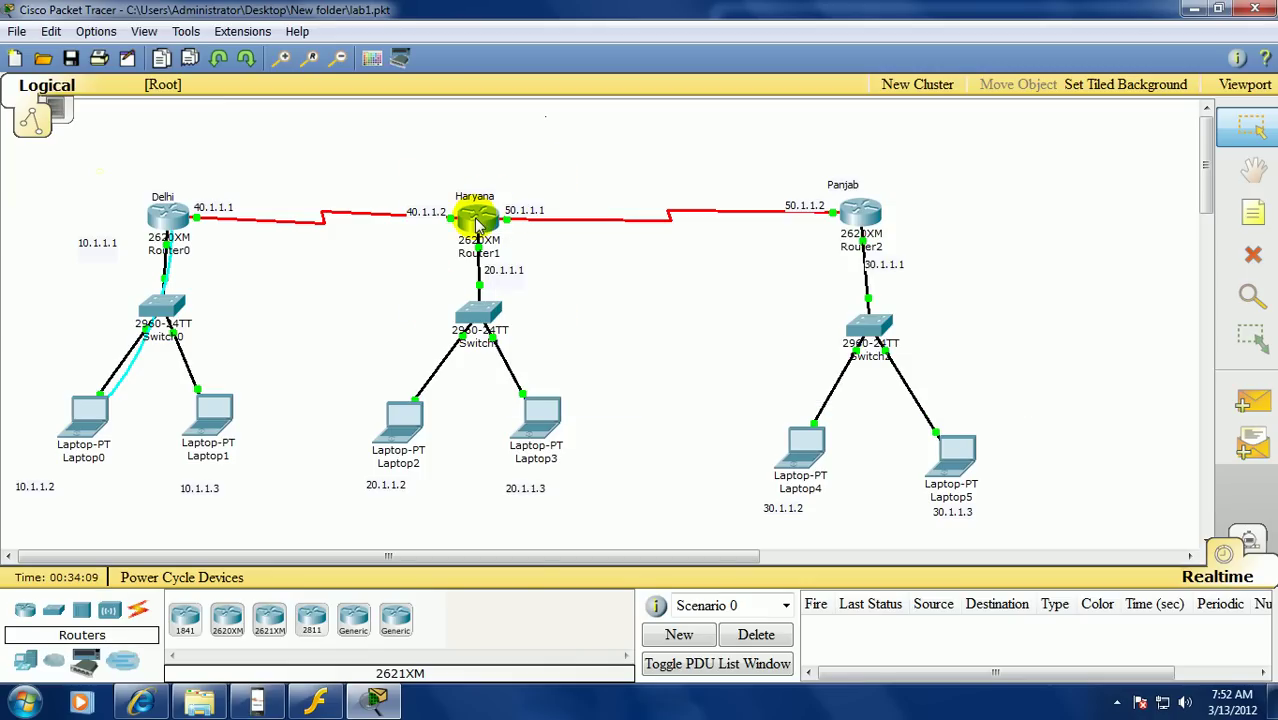
mouse_move(478, 227)
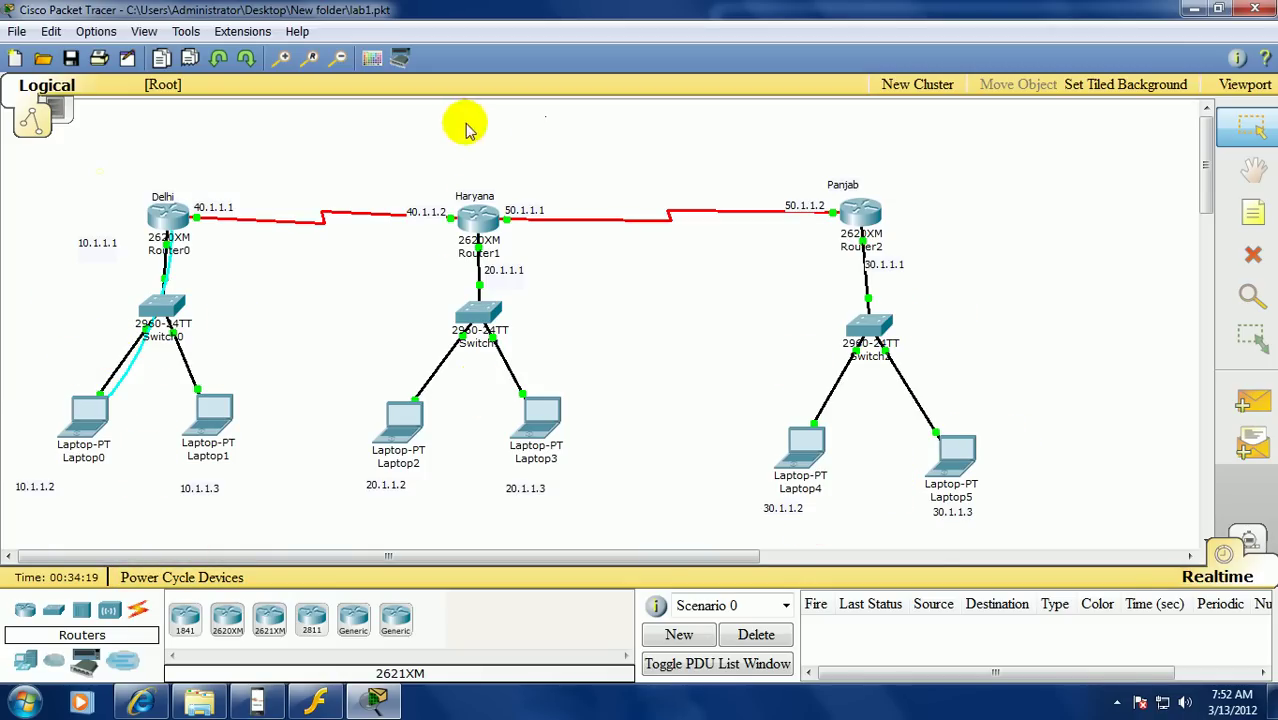
Place two notes above the Haryana router reading 10.0.0.0 and 30.0.0.0, one below the other
left_click(1252, 212)
left_click(424, 121)
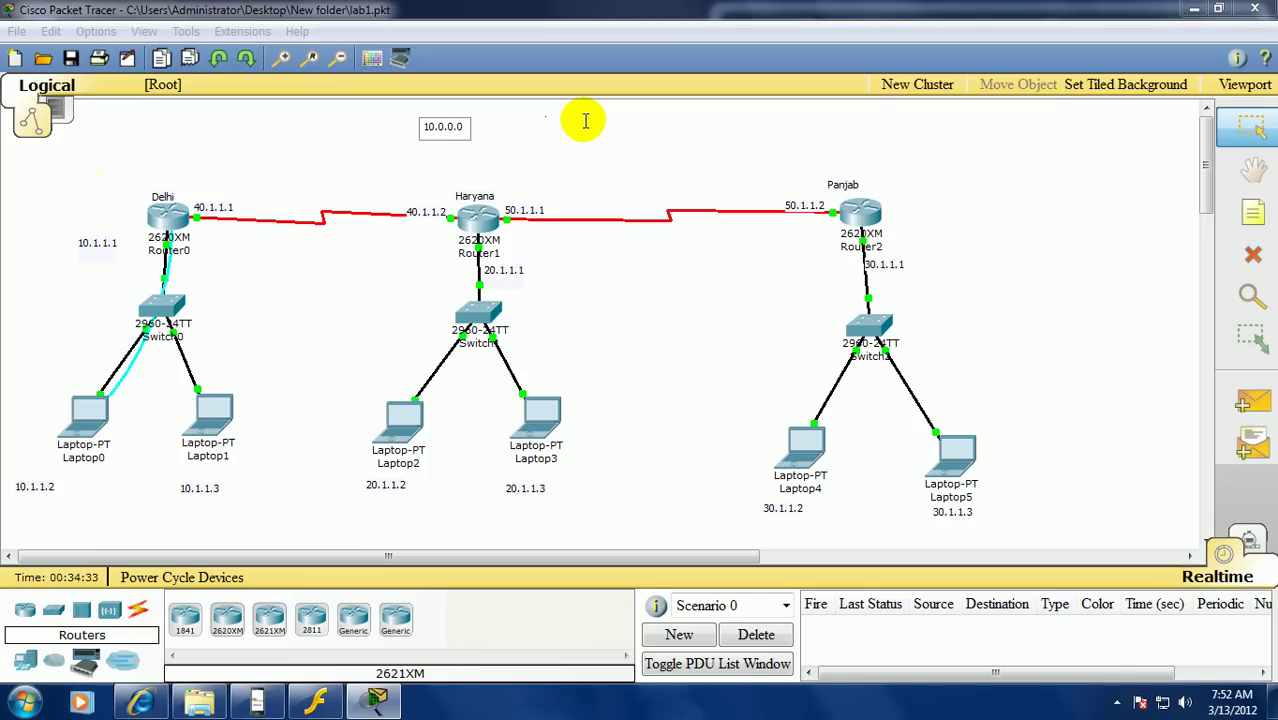
left_click(1253, 210)
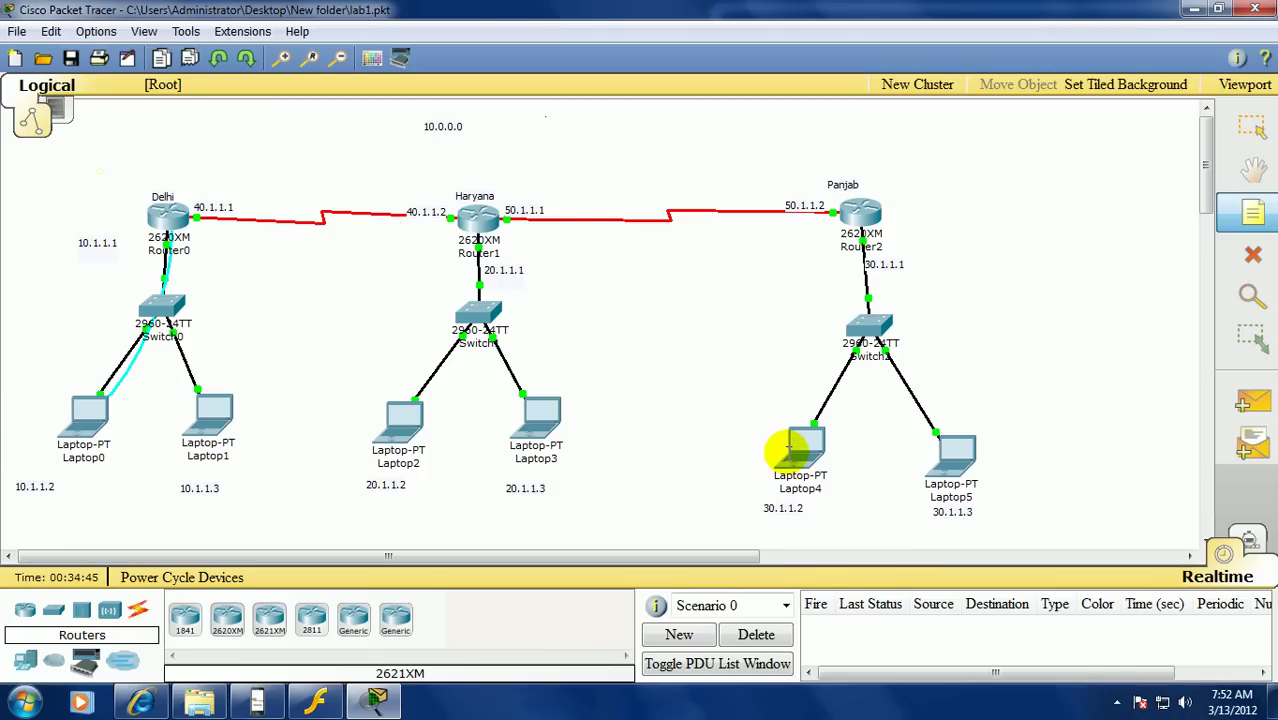
left_click(426, 144)
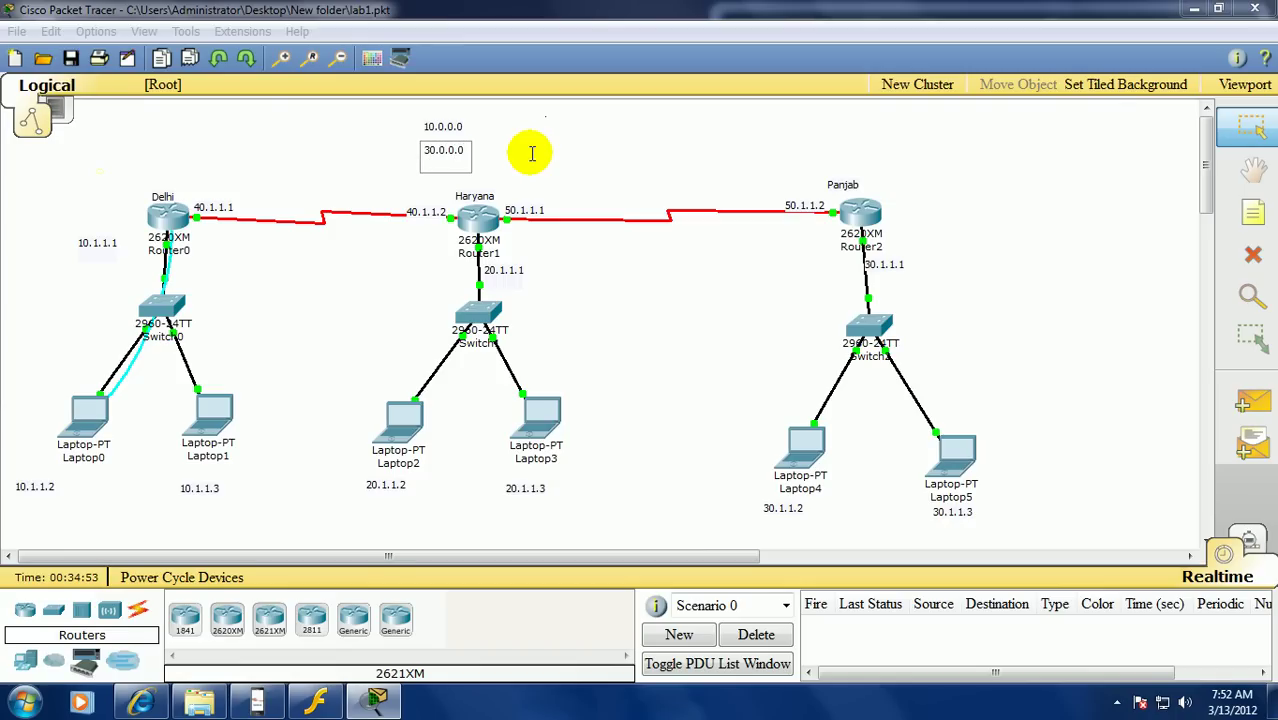
left_click(514, 135)
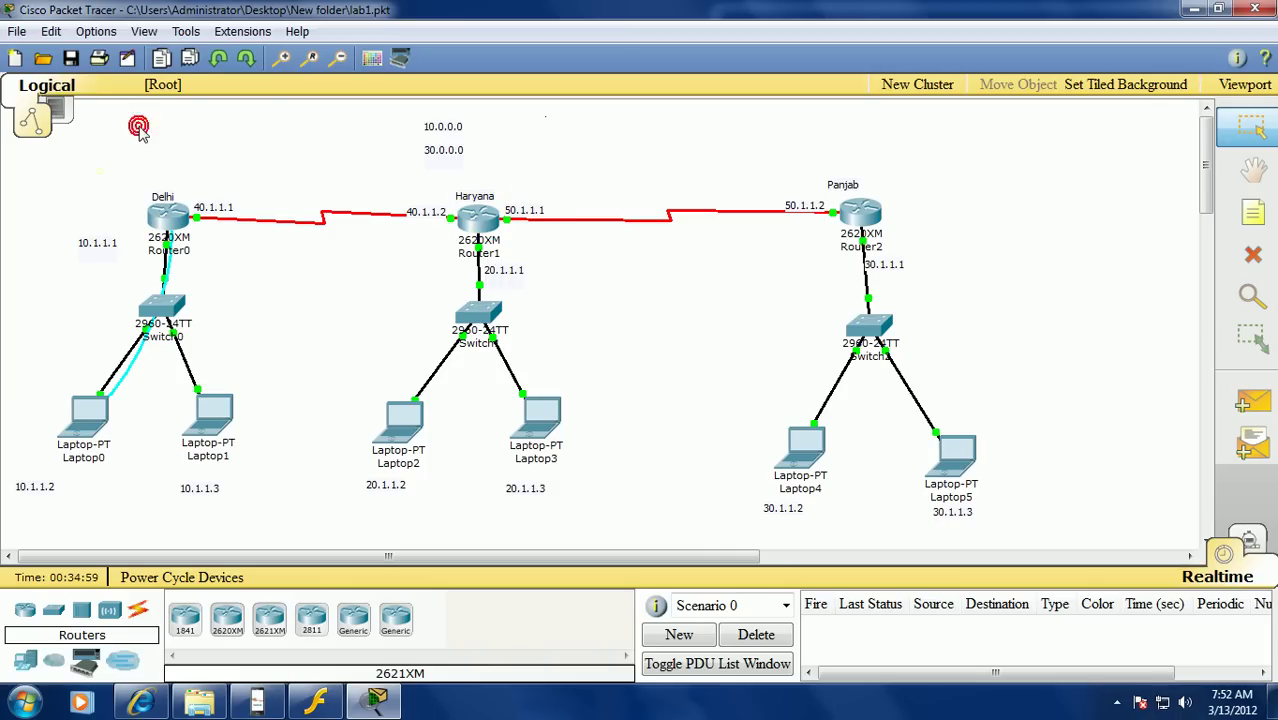
Stack three notes above the Delhi router reading, from lowest to highest, 20.0.0.0, 50.0.0.0 and 30.0.0.0
left_click(1253, 212)
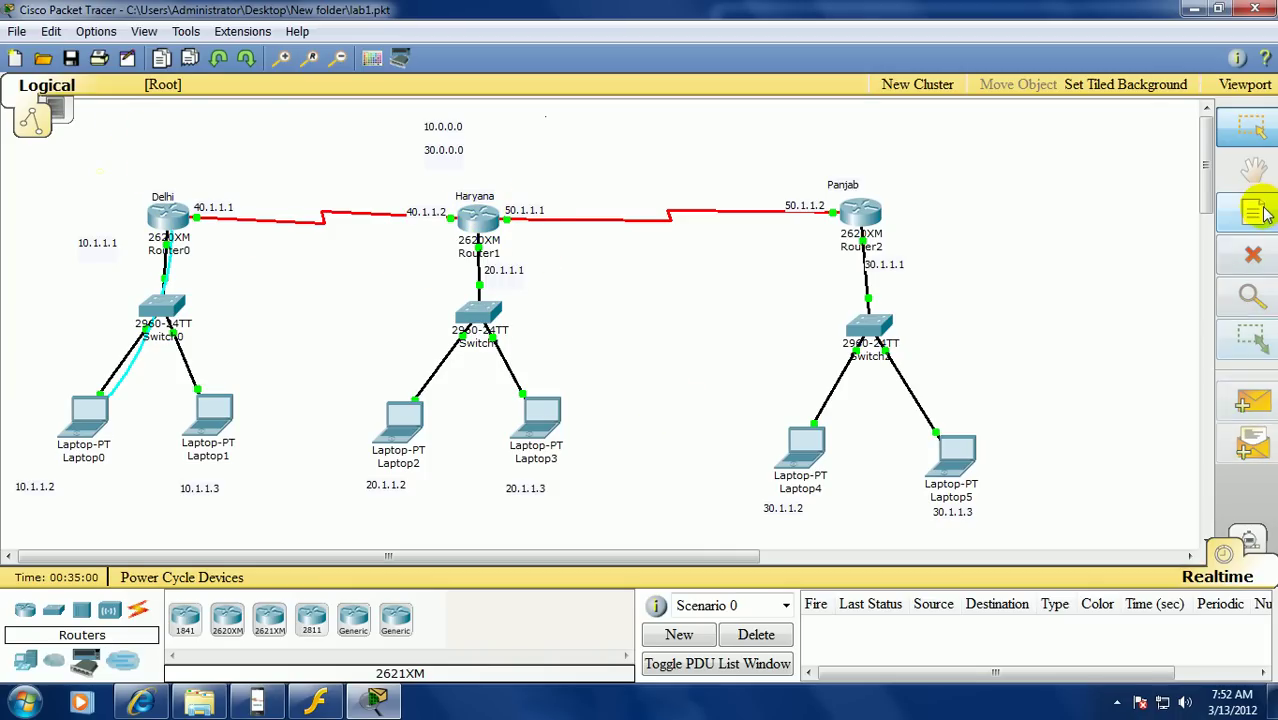
left_click(140, 148)
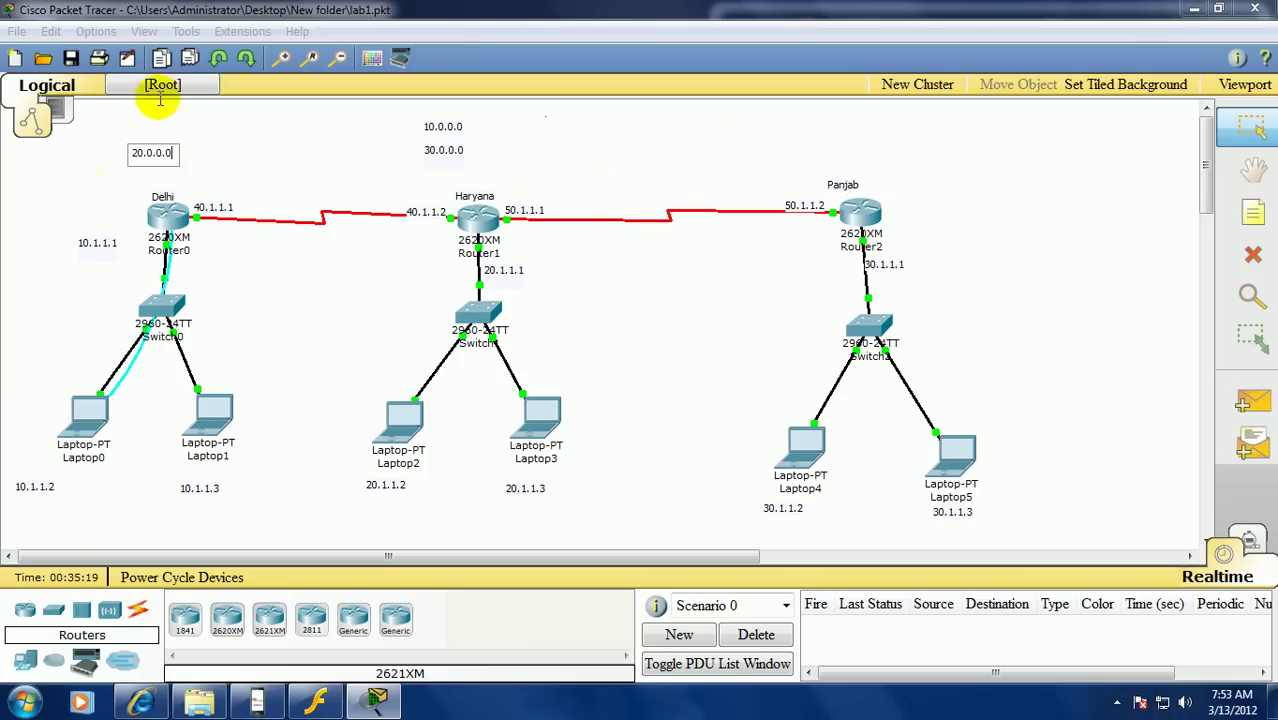
left_click(127, 122)
left_click(1253, 213)
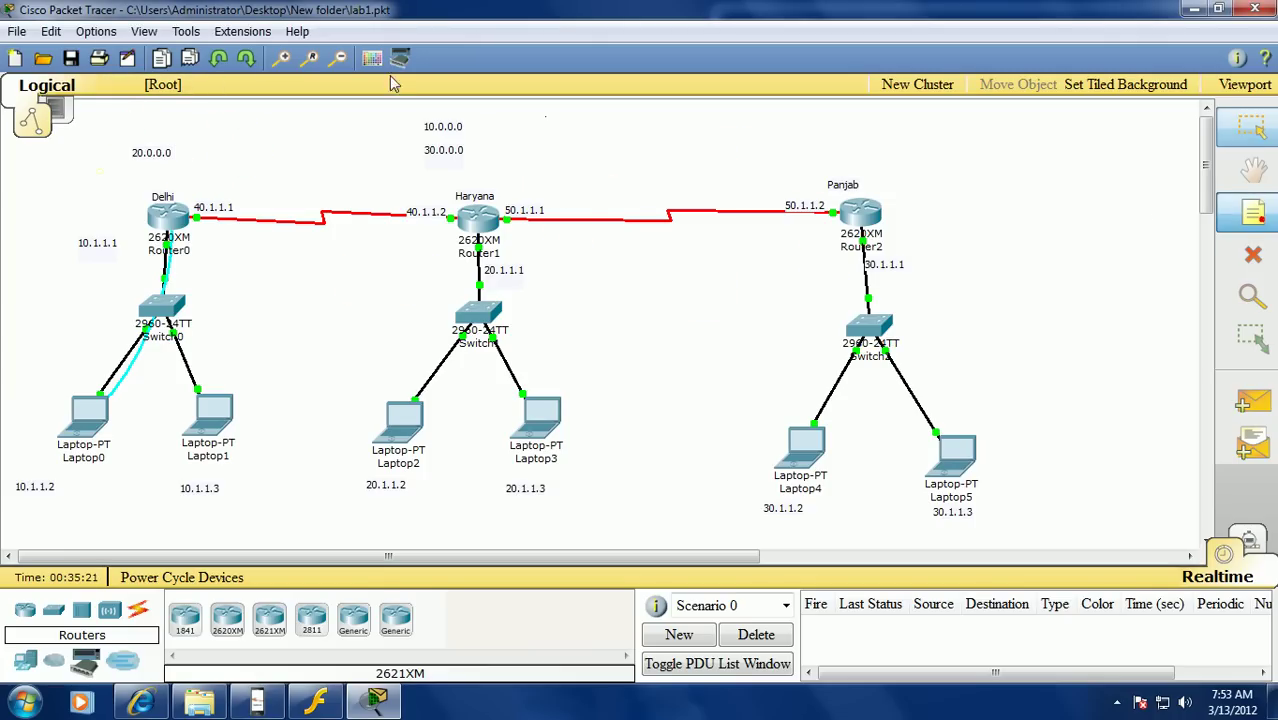
left_click(132, 129)
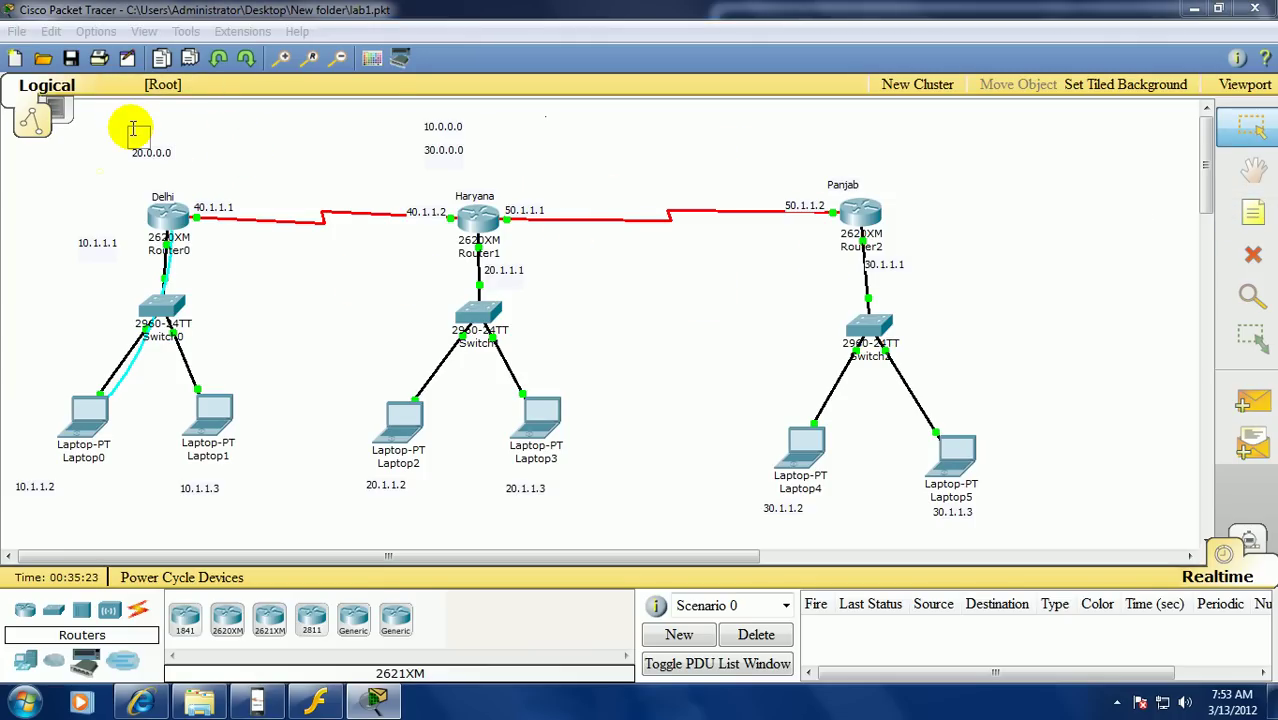
type("40.0.0.0")
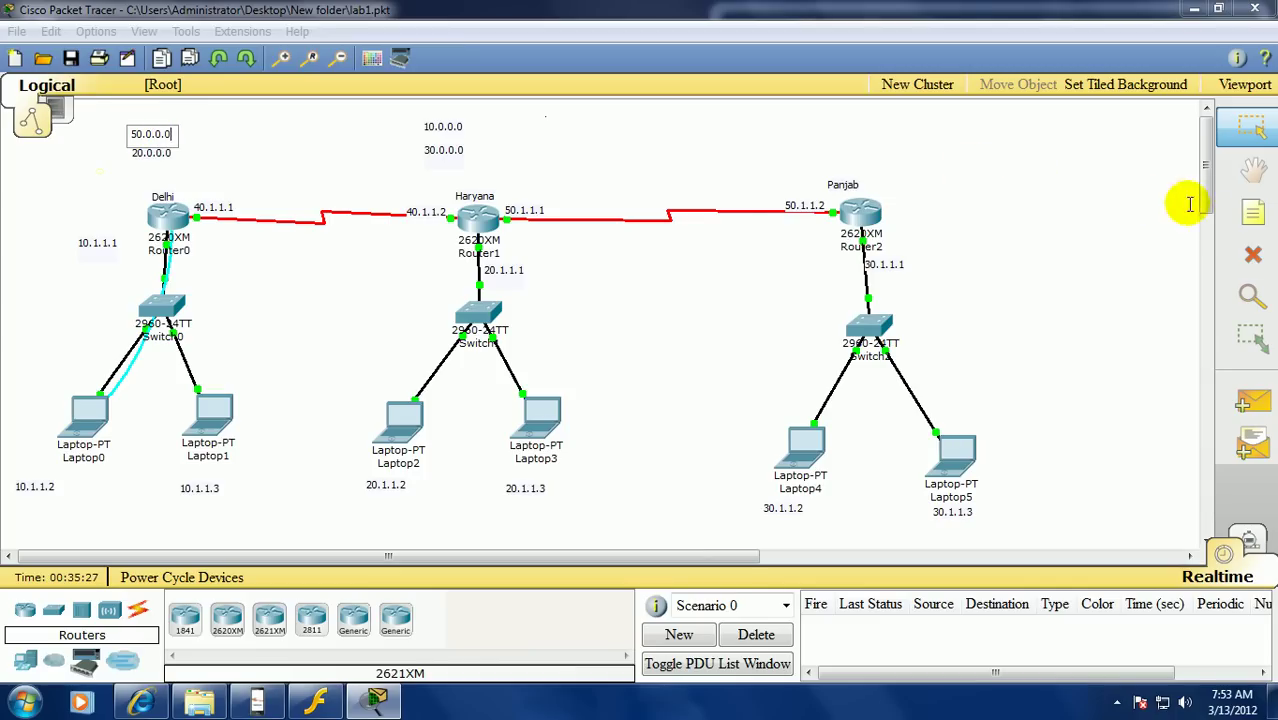
left_click(1253, 210)
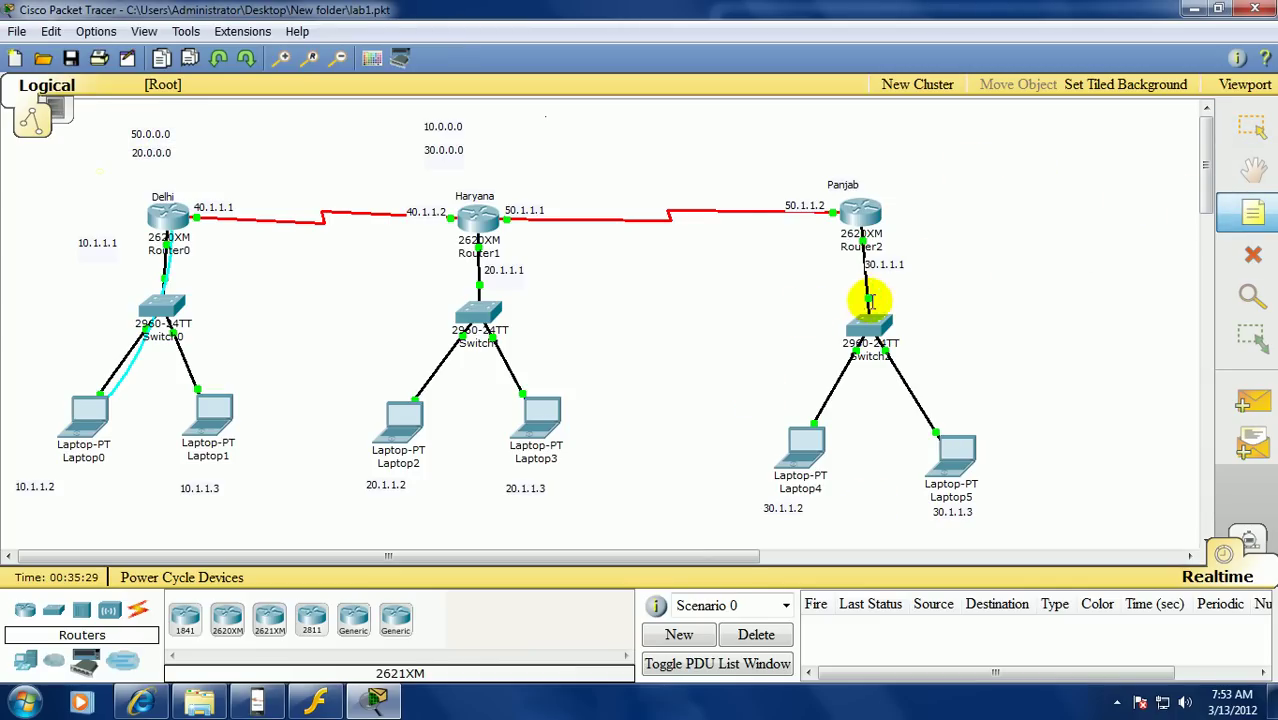
left_click(130, 111)
type("40")
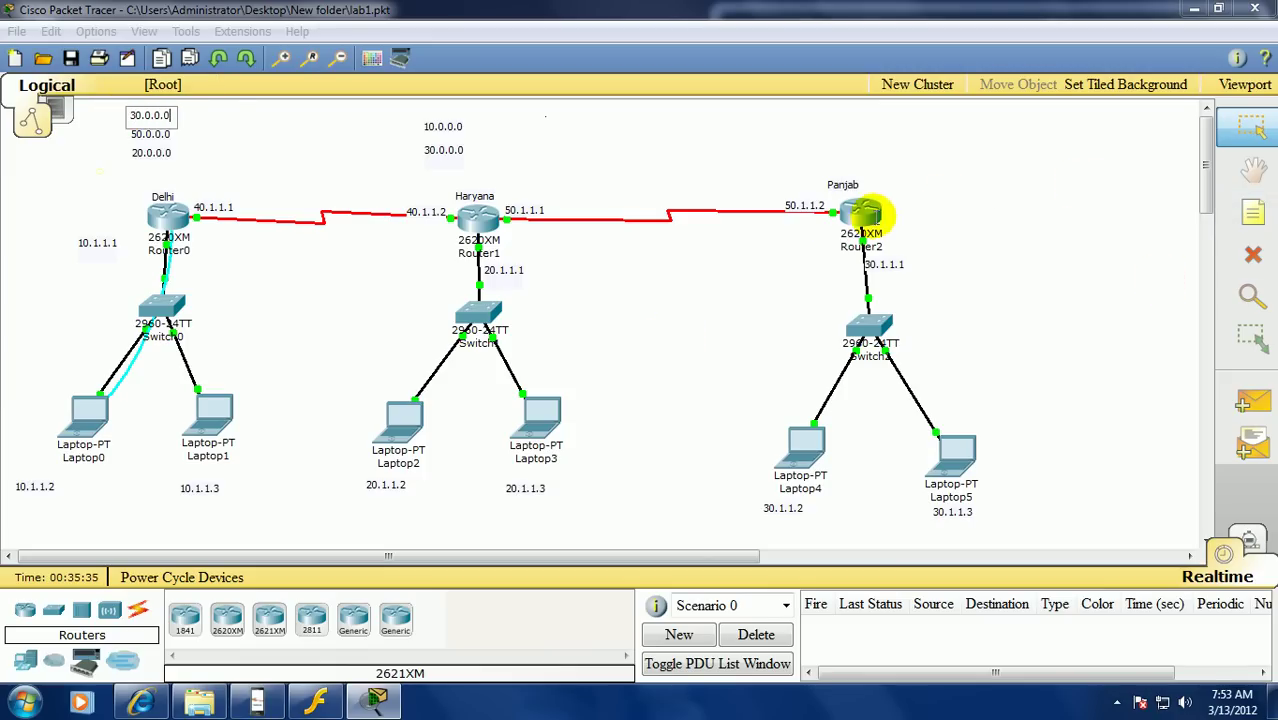
left_click(1247, 222)
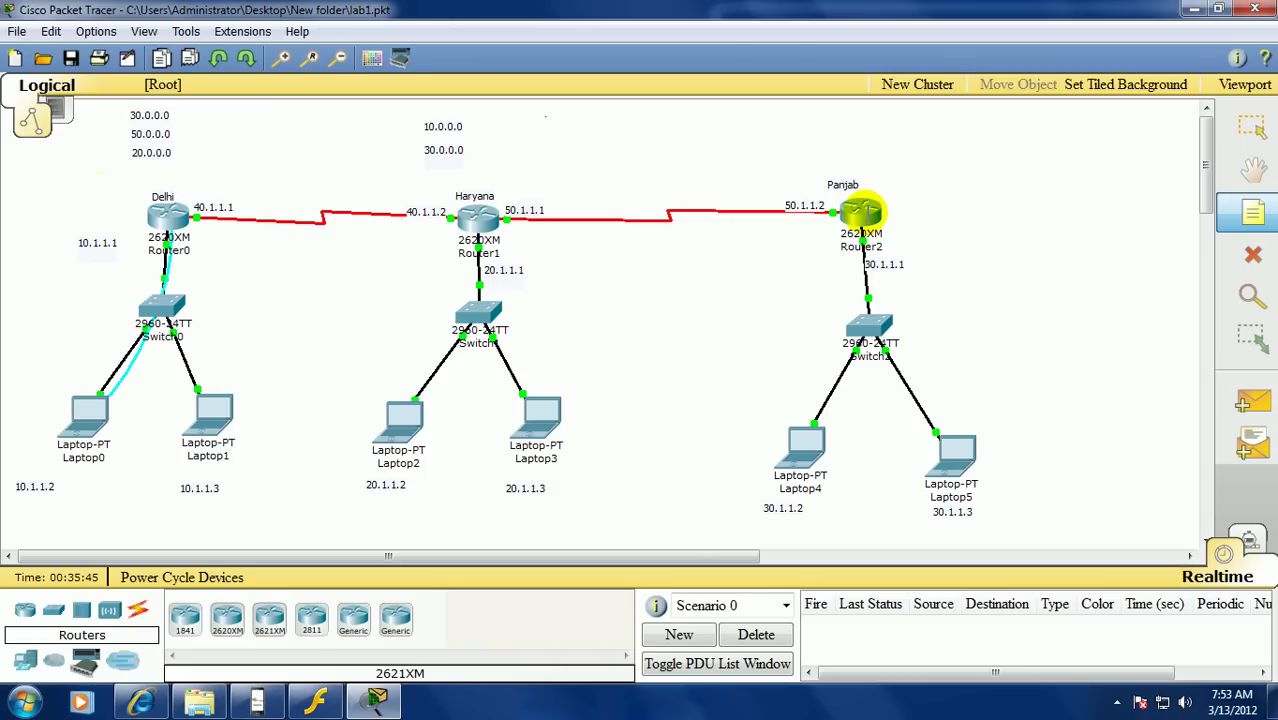
Stack three notes above the Panjab router reading, from highest to lowest, 20.0.0.0, 40.0.0.0 and 10.0.0.0
mouse_move(864, 214)
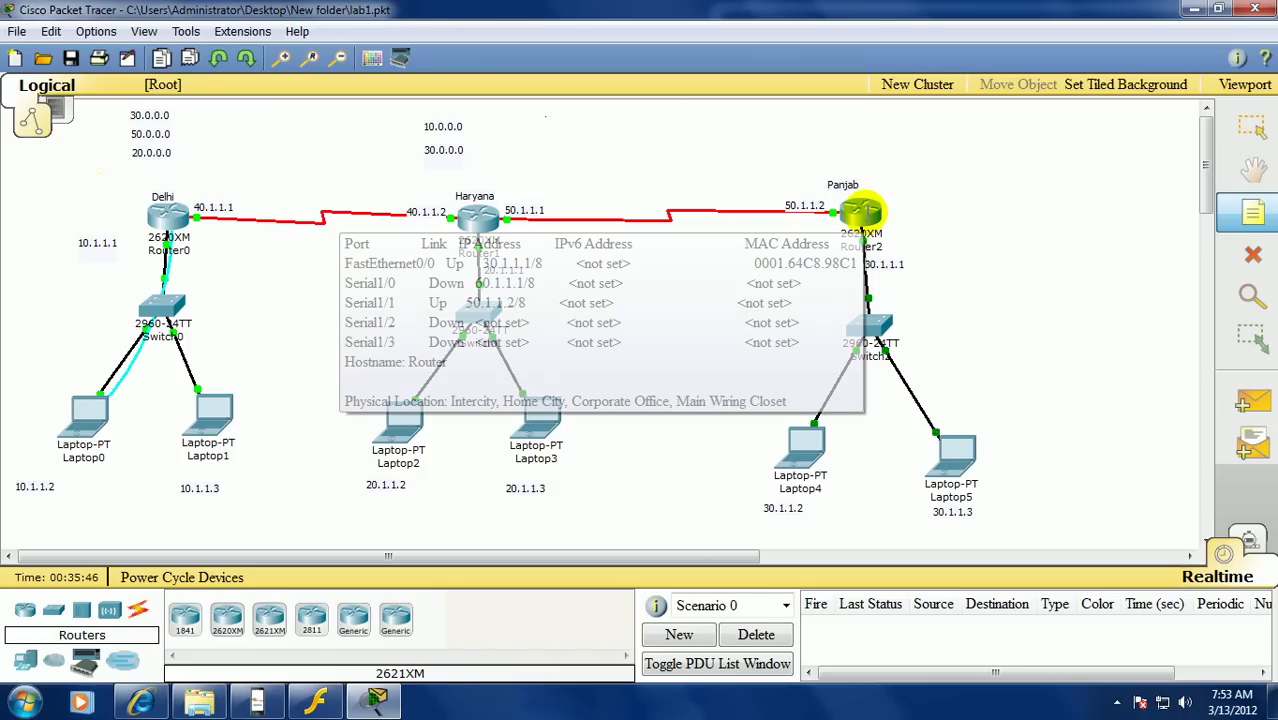
left_click(987, 276)
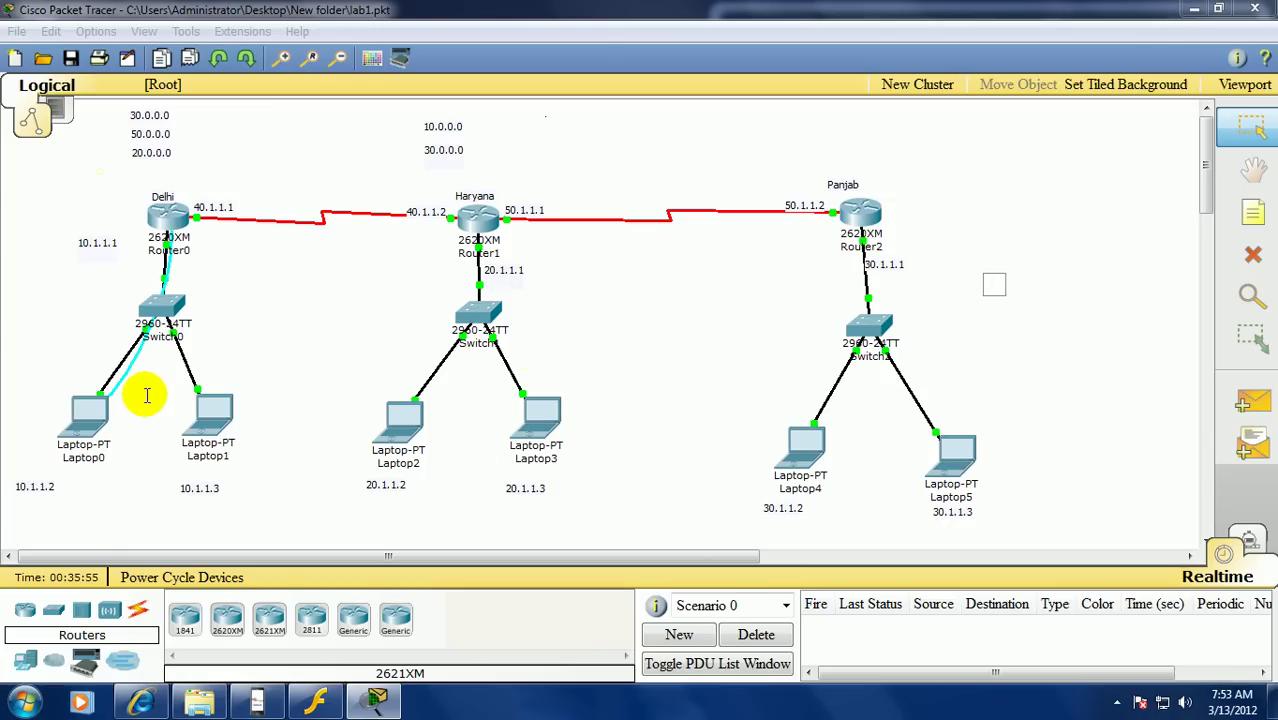
left_click(836, 114)
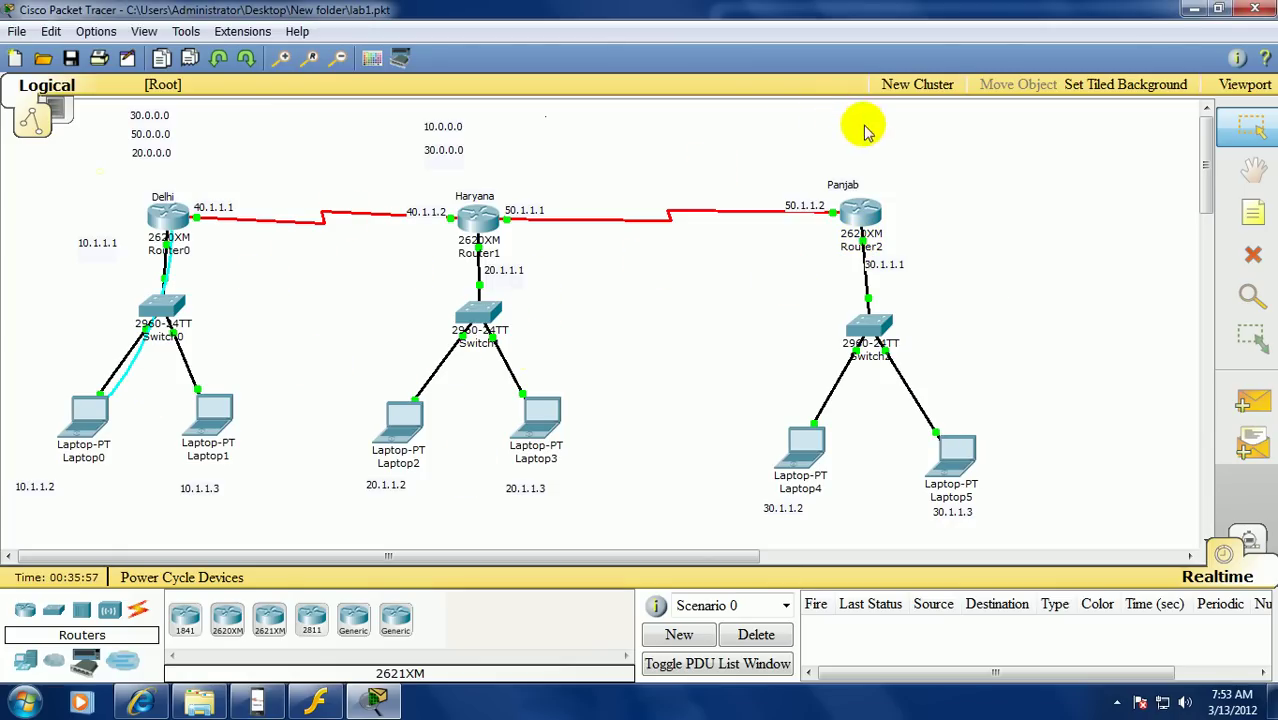
left_click(1253, 212)
left_click(830, 115)
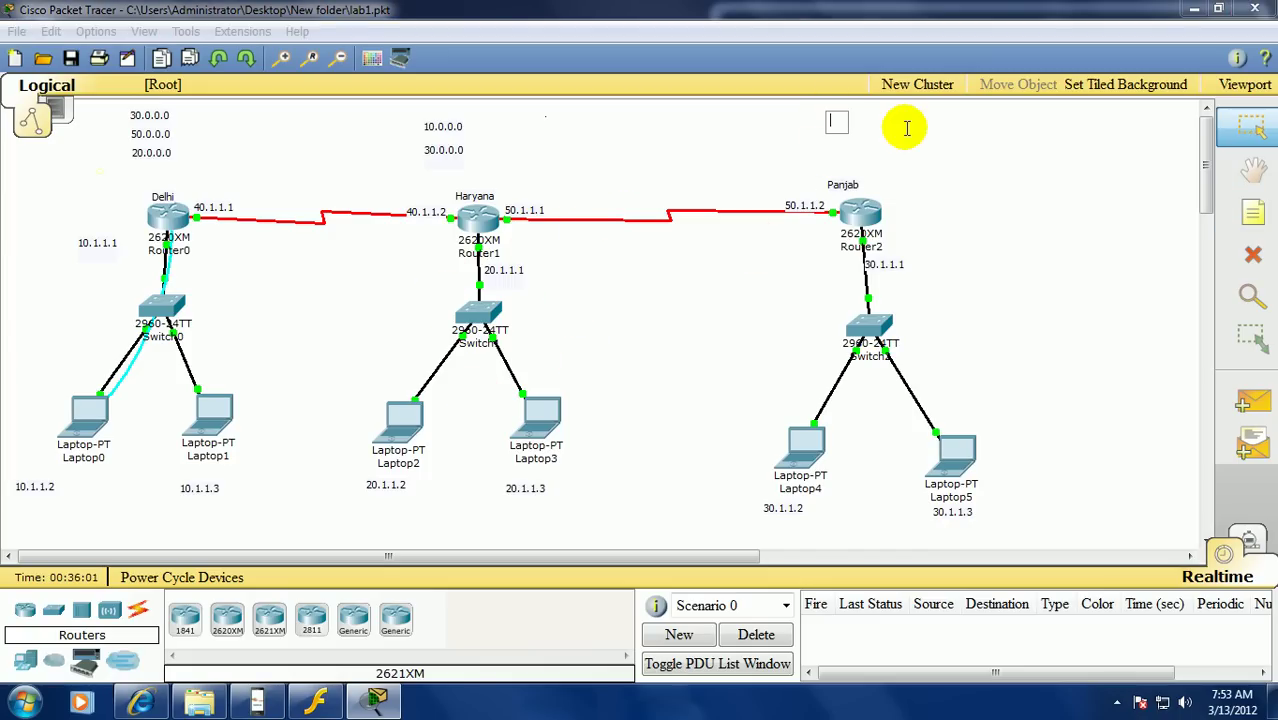
left_click(837, 123)
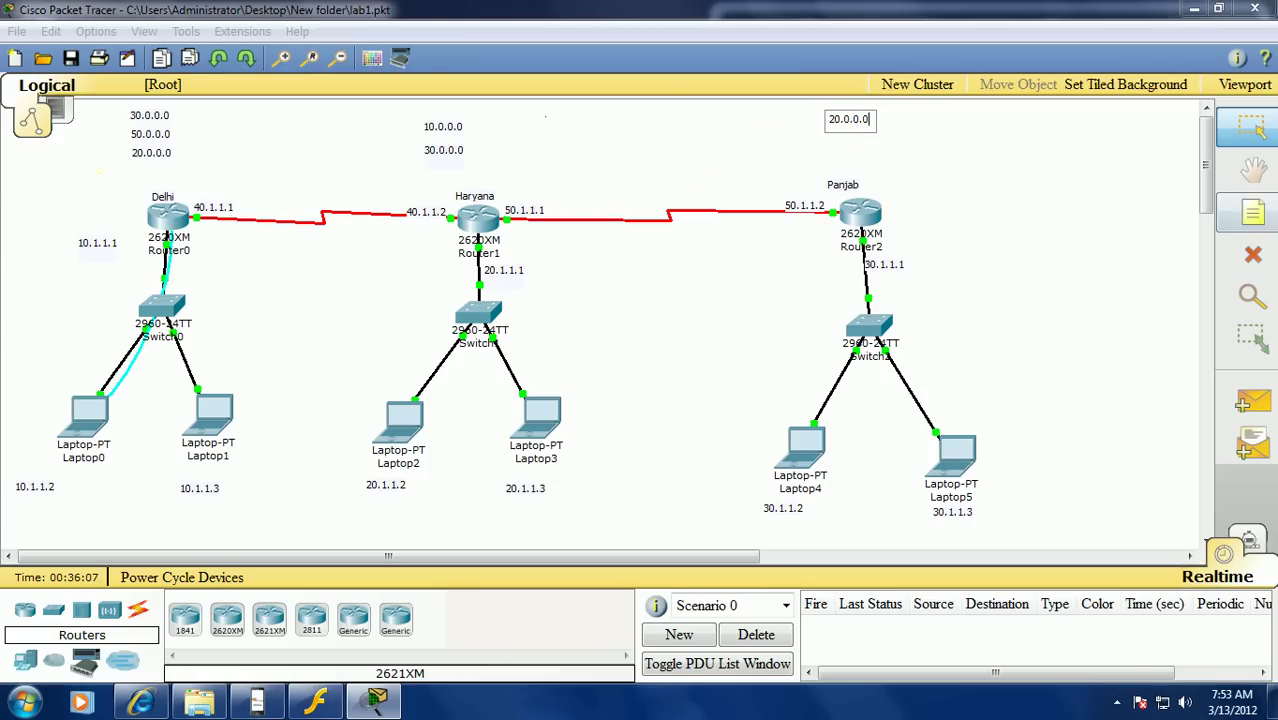
left_click(1253, 212)
left_click(833, 133)
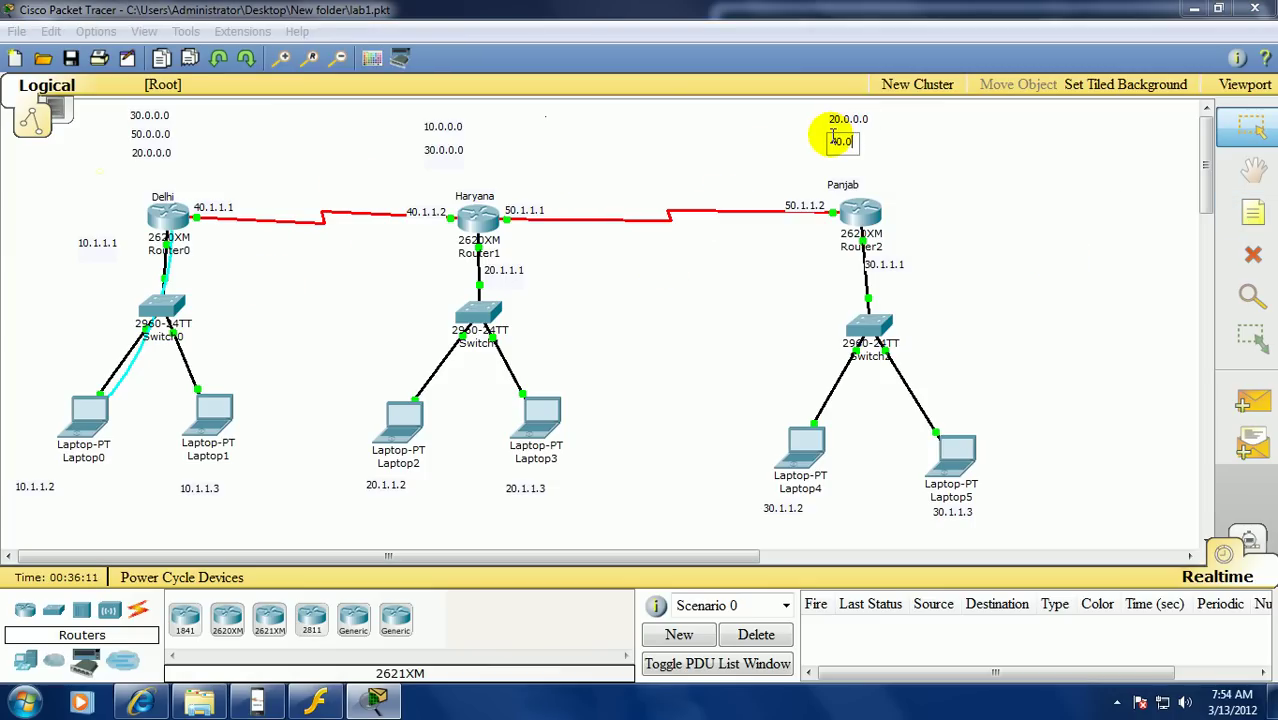
left_click(1250, 214)
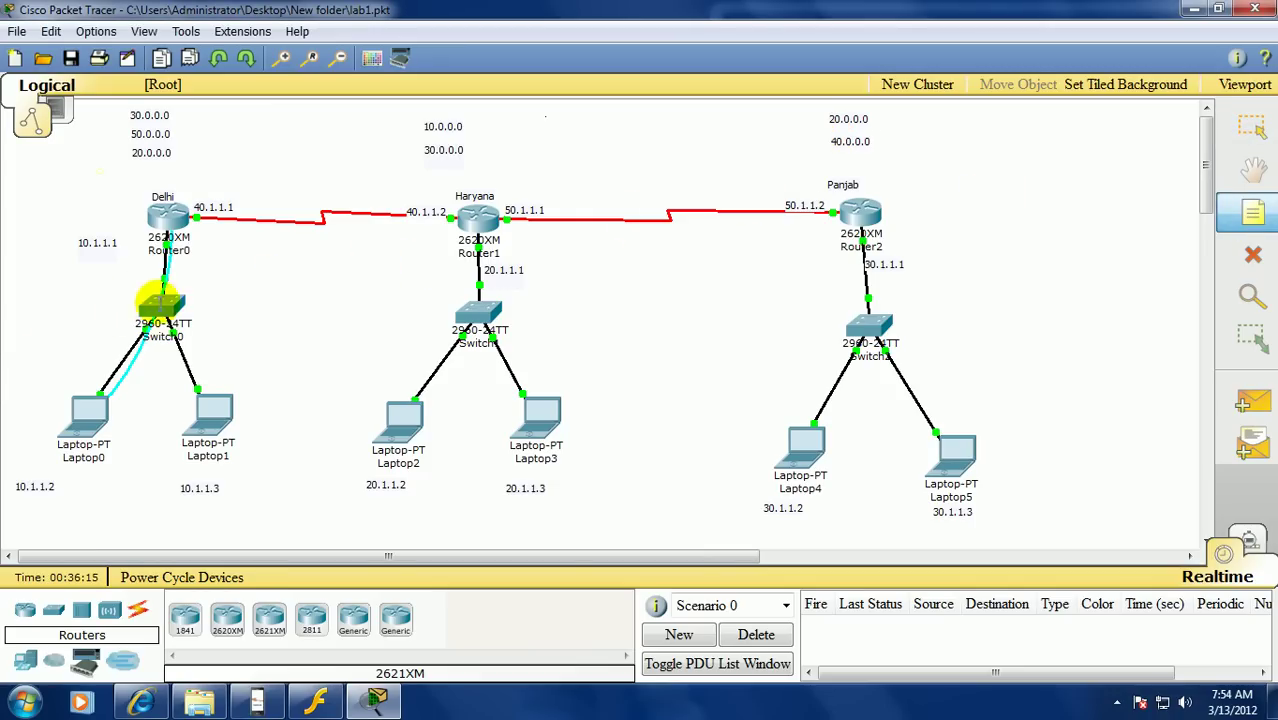
left_click(833, 157)
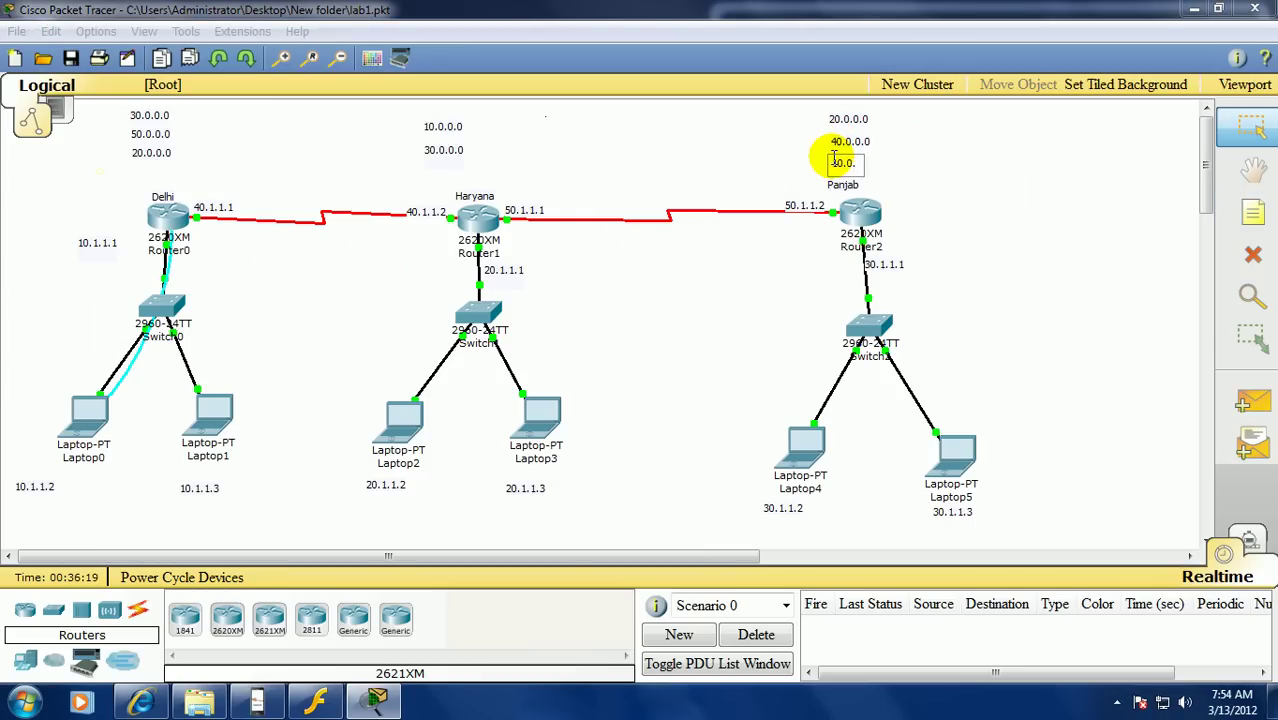
left_click(1258, 213)
left_click(1260, 213)
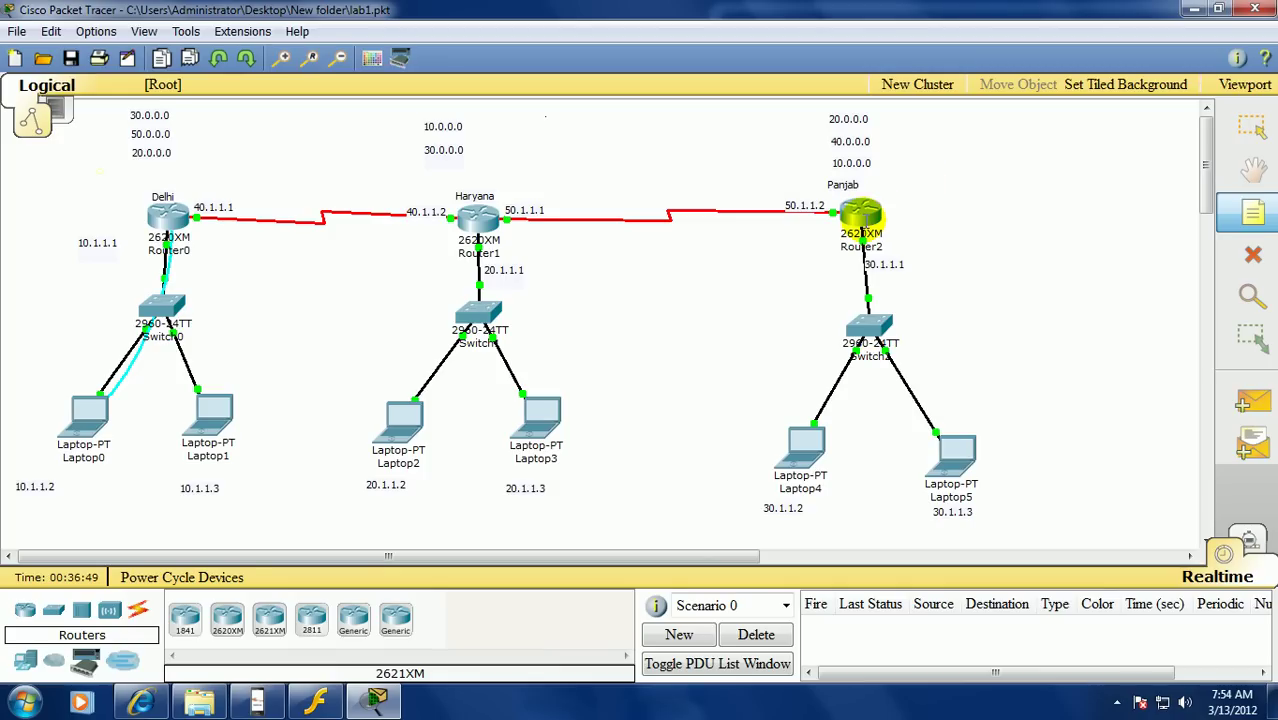
Examine the interface addresses and link states of the Panjab and Delhi routers against the remote networks noted above them
mouse_move(862, 214)
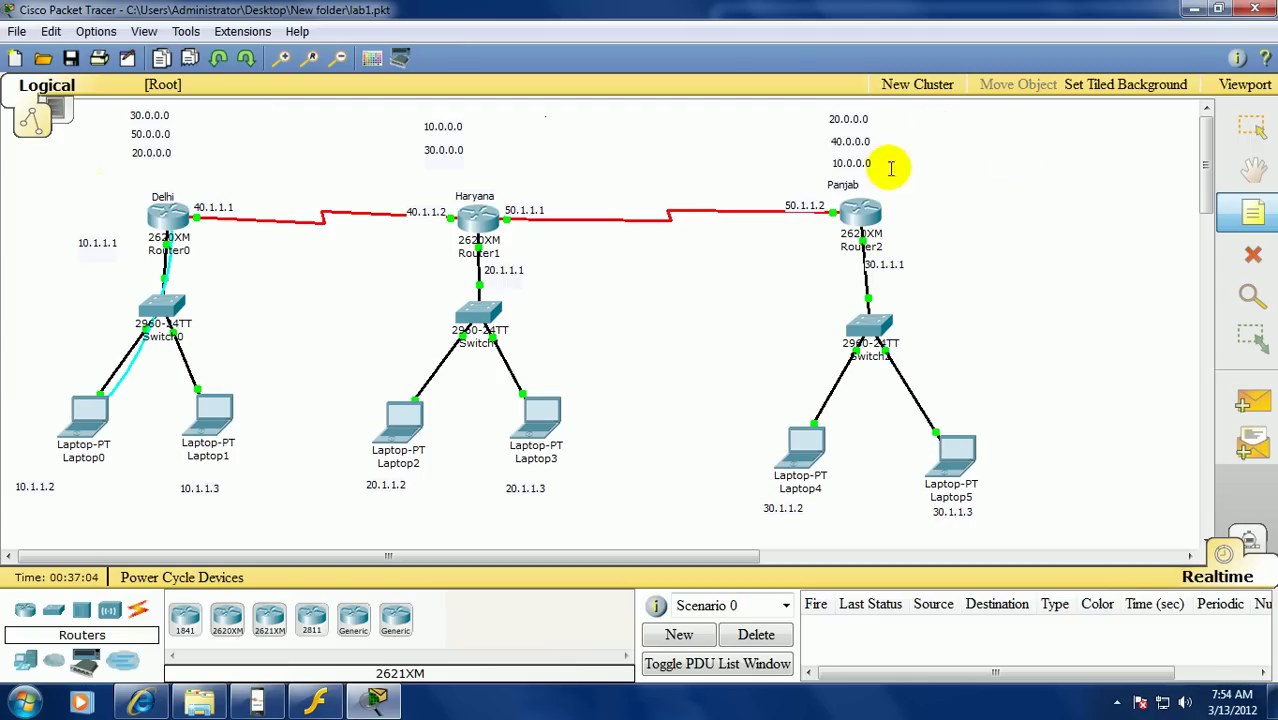
mouse_move(864, 214)
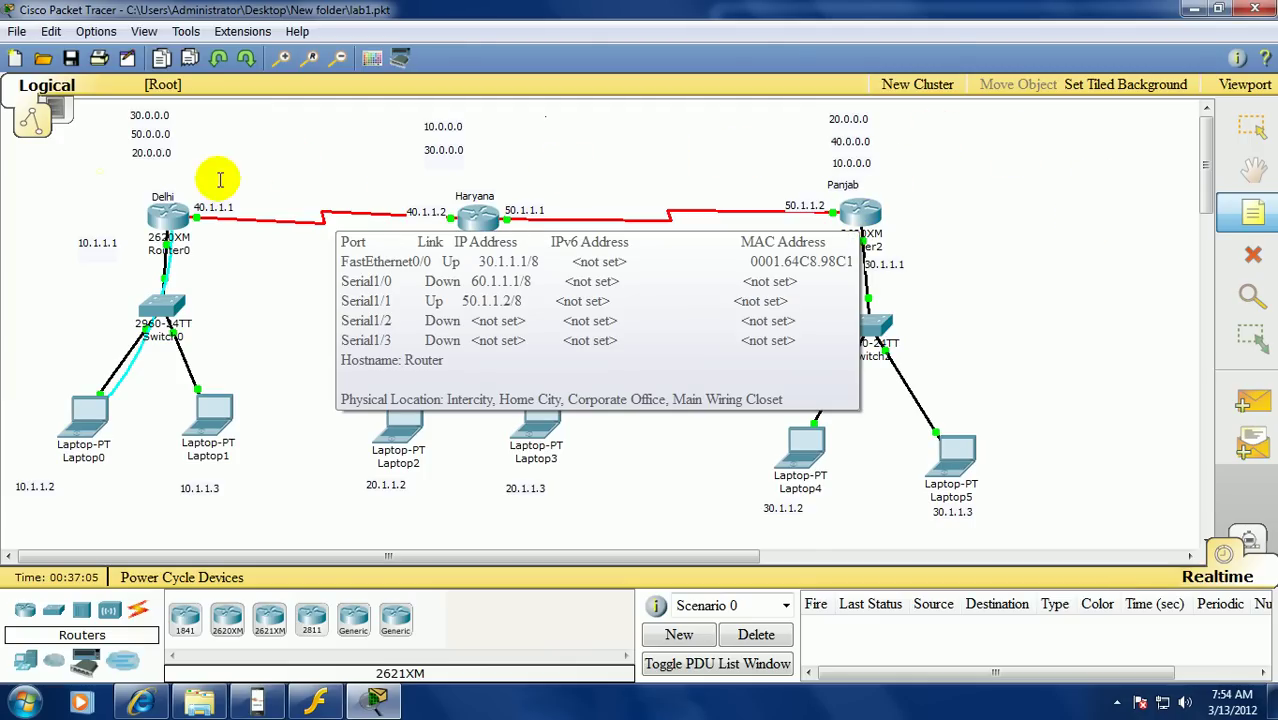
mouse_move(168, 240)
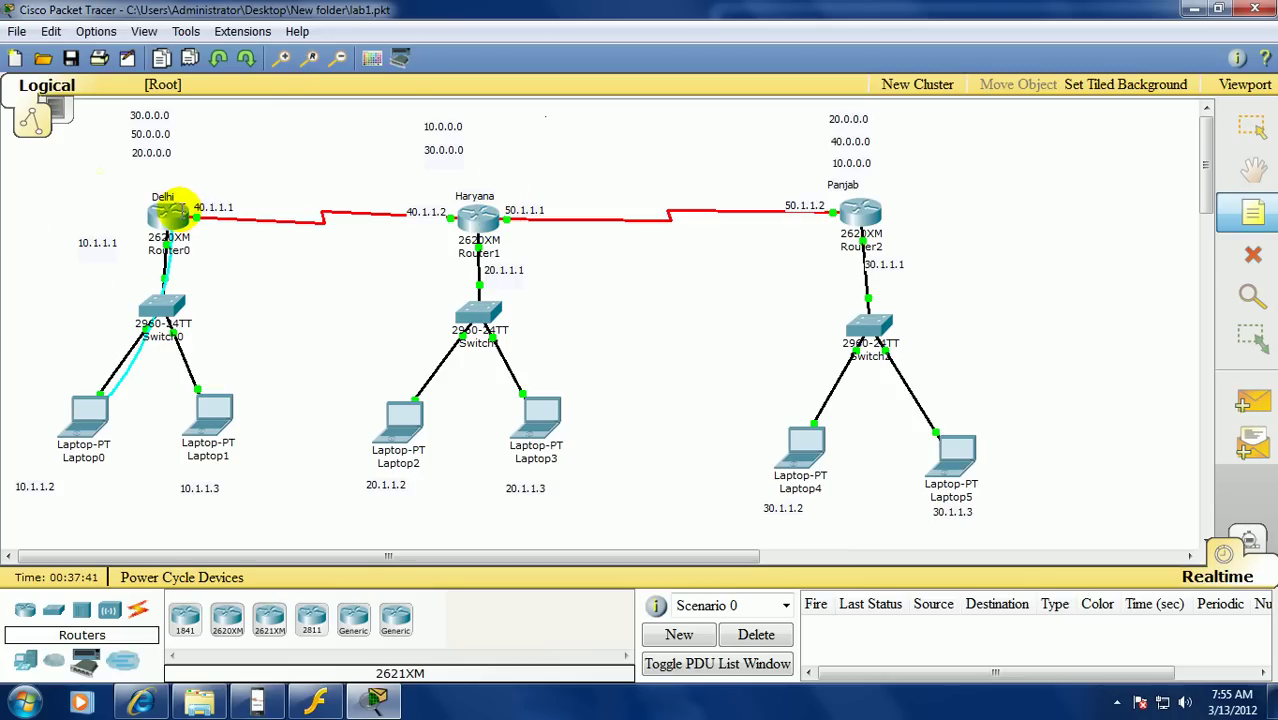
mouse_move(170, 213)
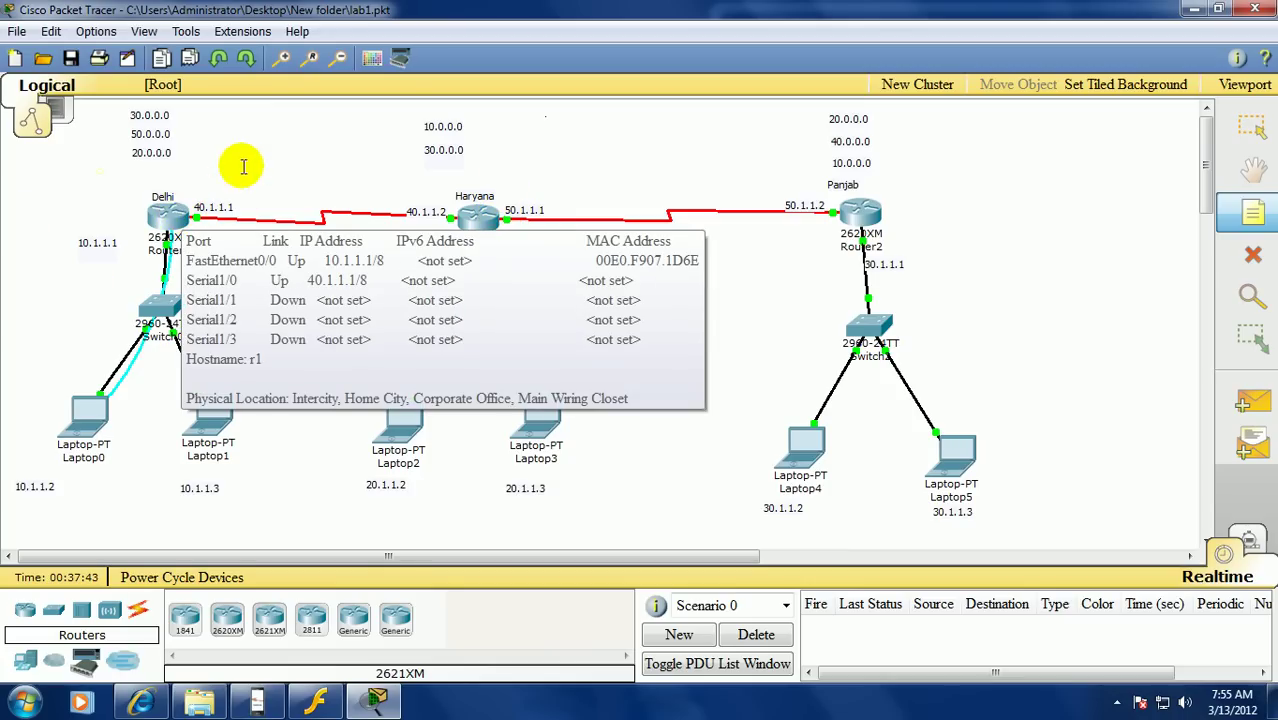